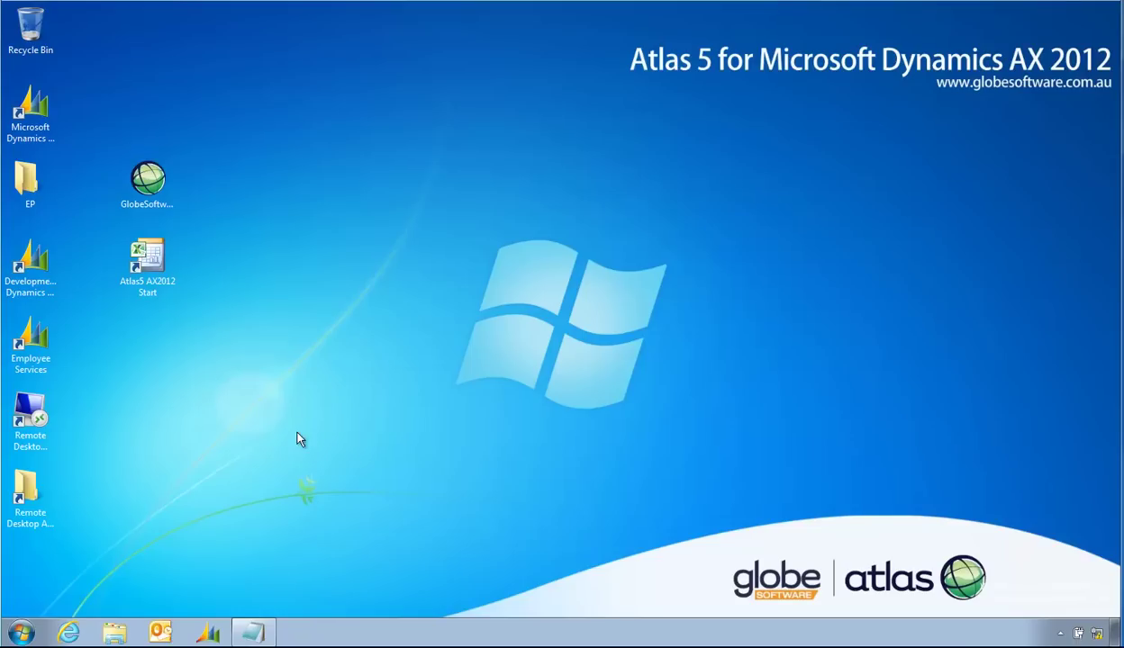
Step: In Windows Services, confirm the Atlas 5.0.3123 Licensing Server Service shows Started
click(20, 632)
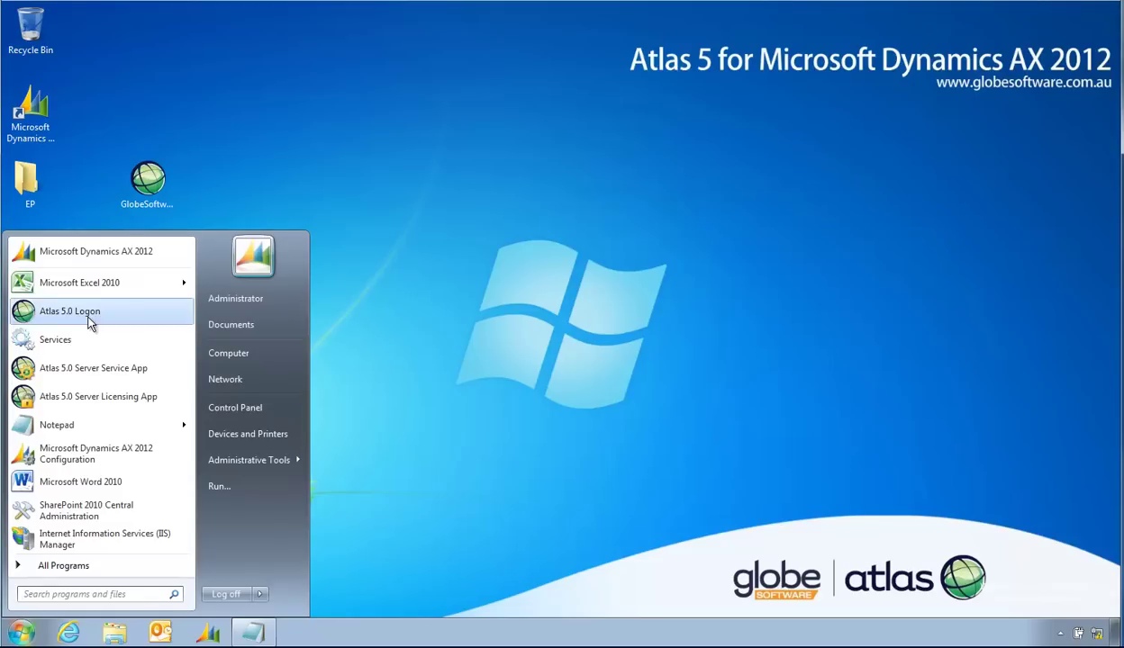
click(75, 339)
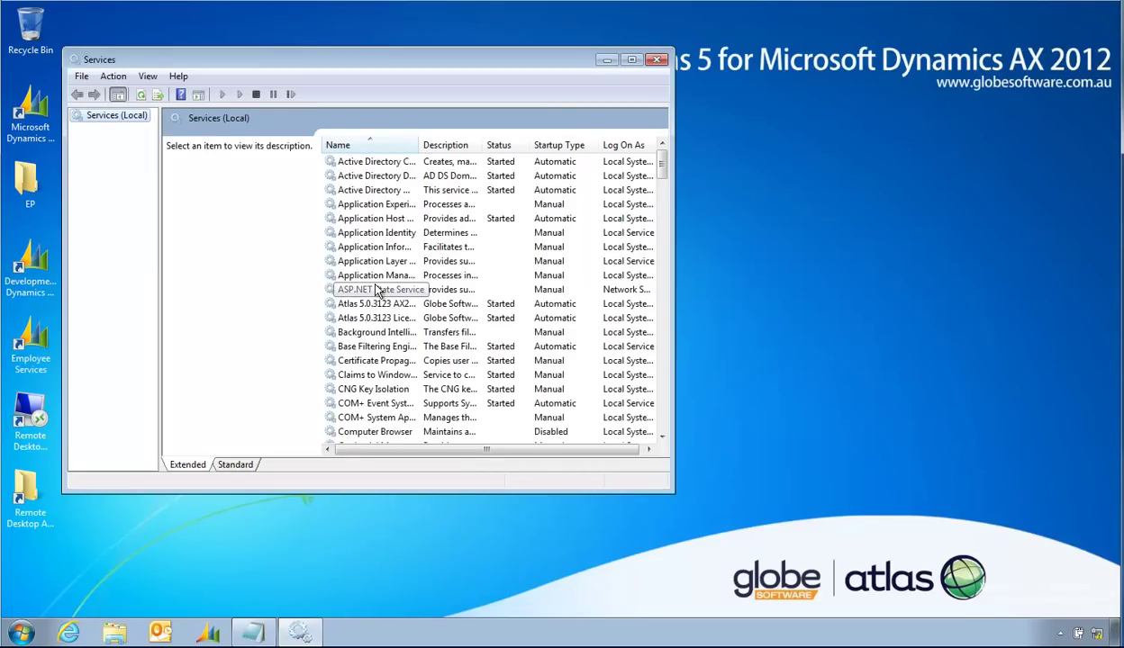
drag(672, 493, 867, 585)
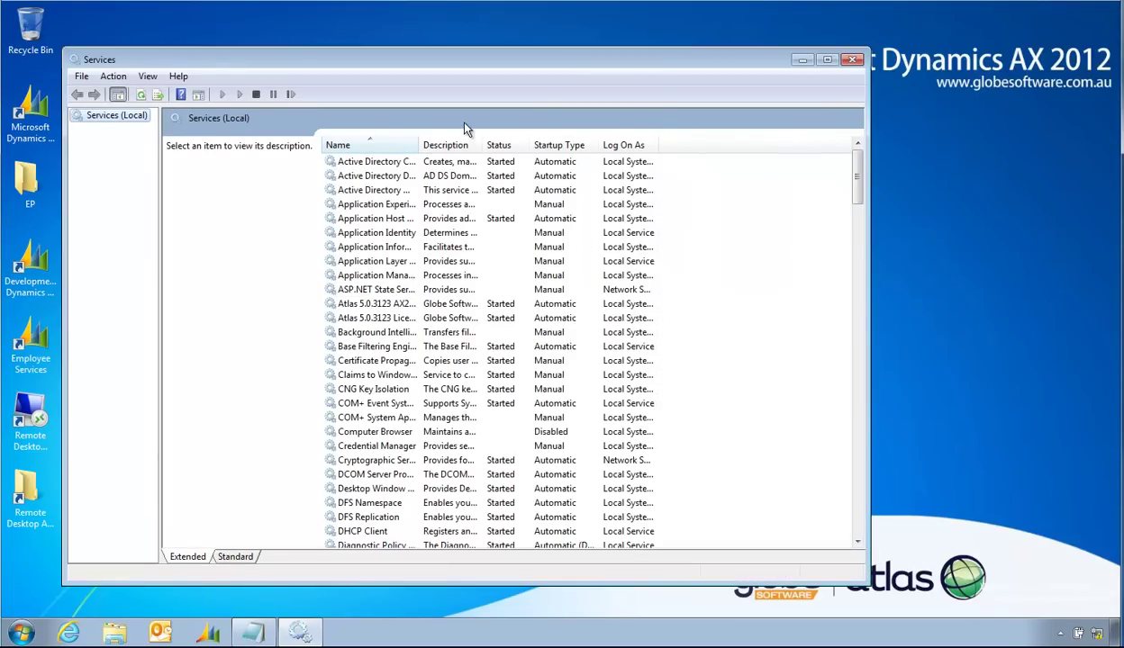
drag(419, 145, 490, 145)
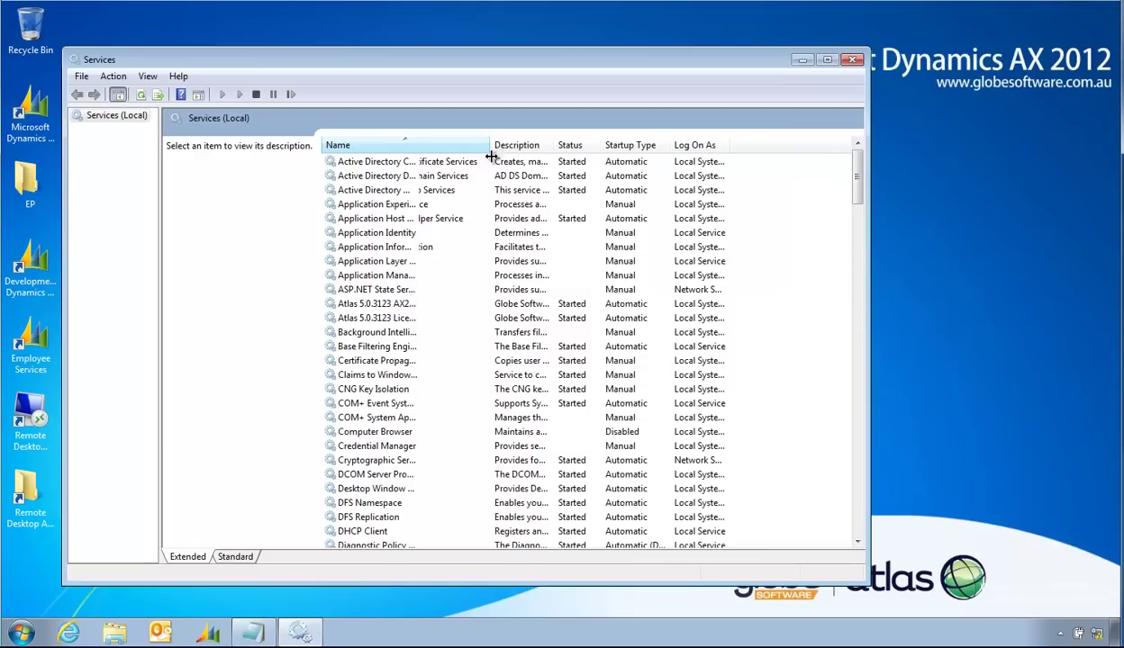
click(399, 320)
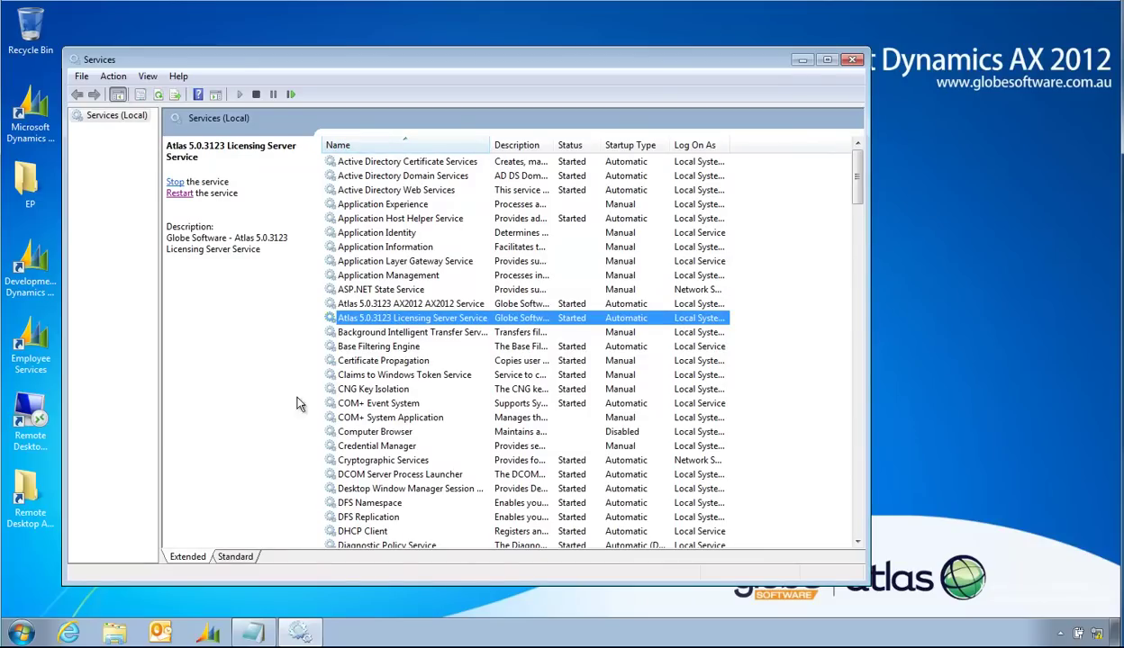
click(852, 59)
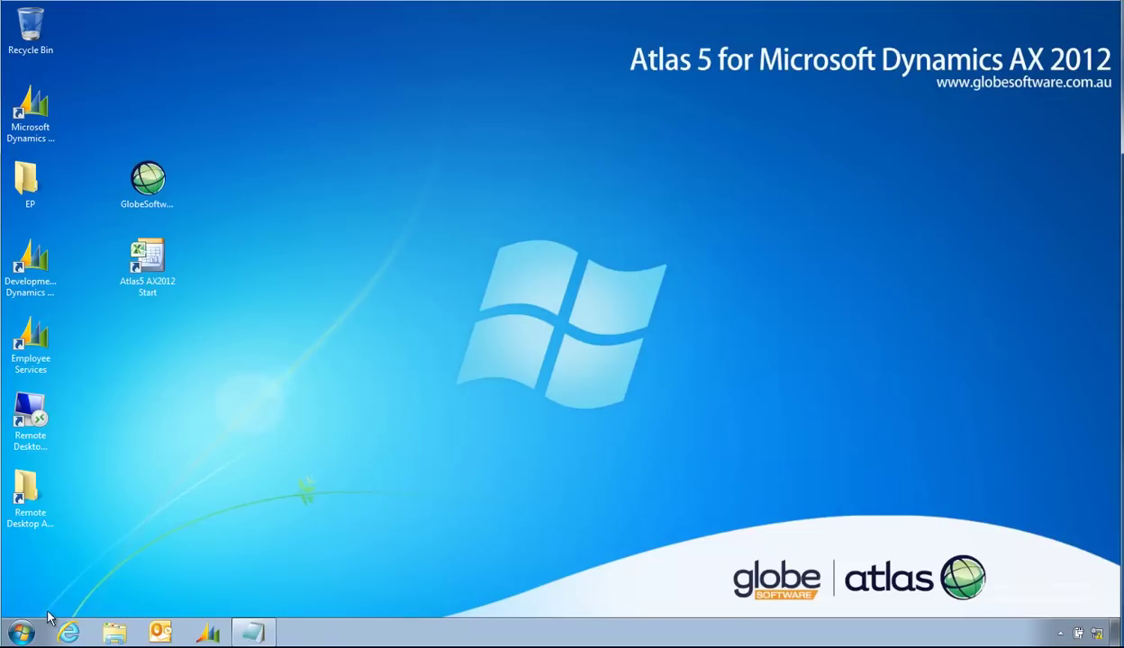
Step: Launch Atlas 5.0 Server Licensing App from the Globe Software - Atlas 5.0 program group
click(22, 627)
click(50, 557)
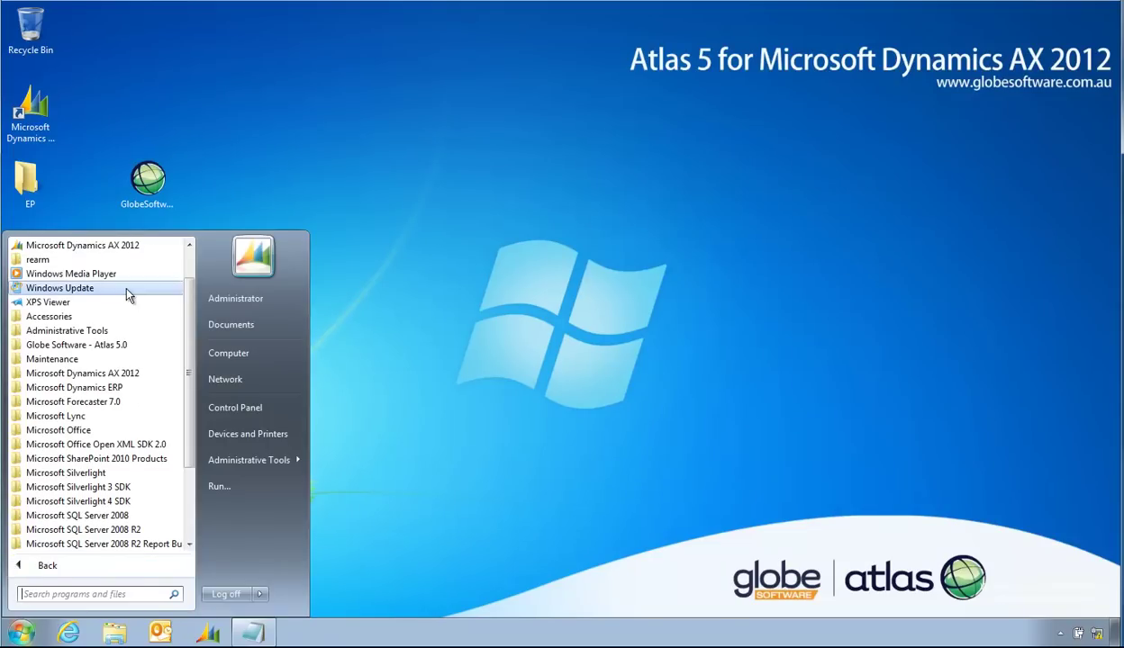
click(99, 349)
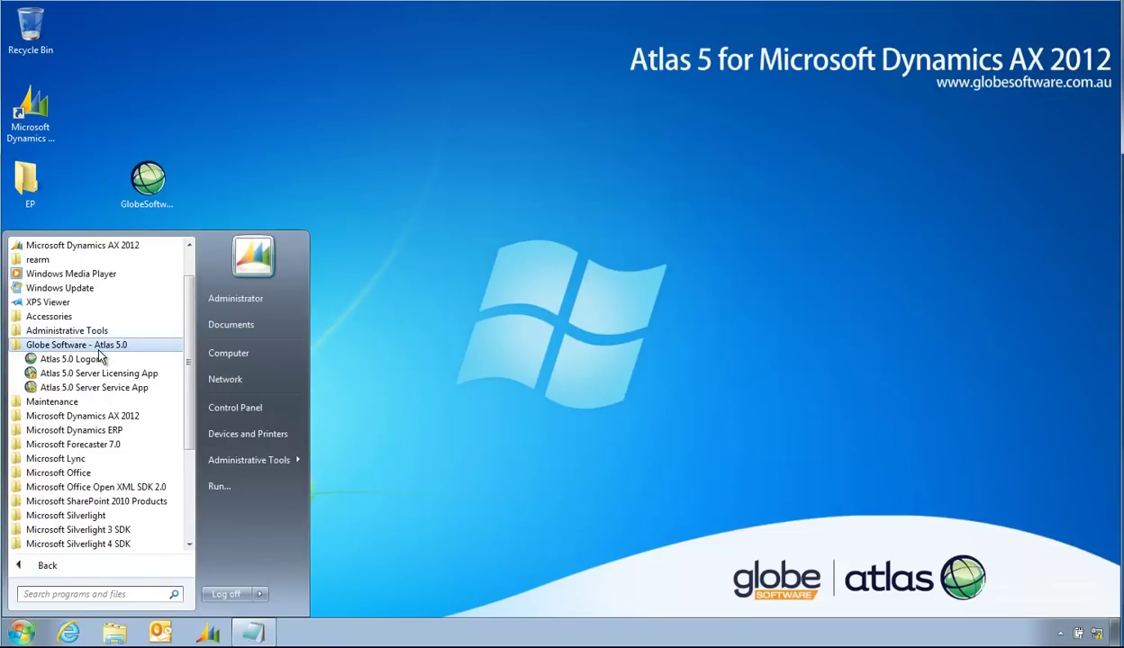
click(93, 387)
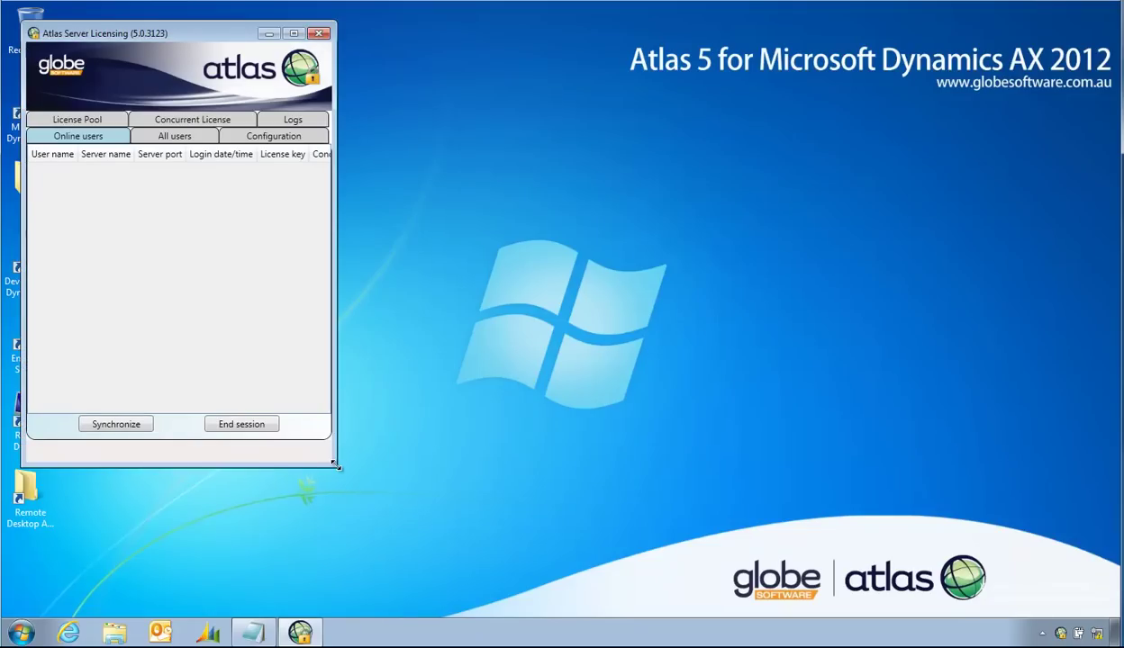
Step: Review all users with full License key column widened, then go to the Concurrent License page
drag(333, 455, 635, 530)
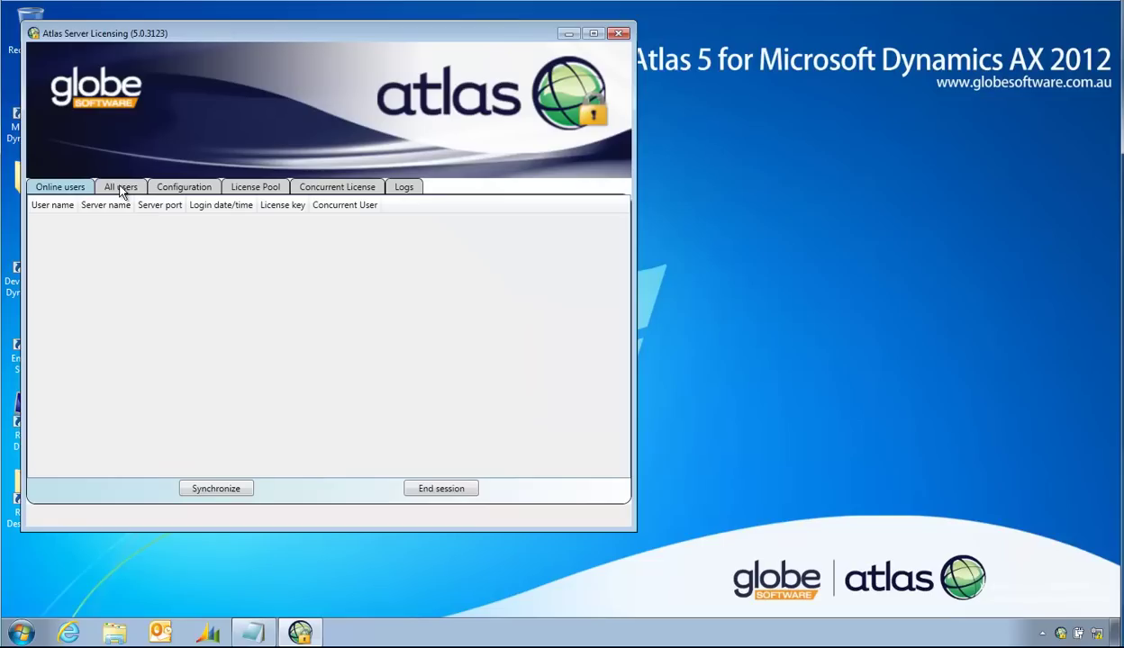
click(122, 189)
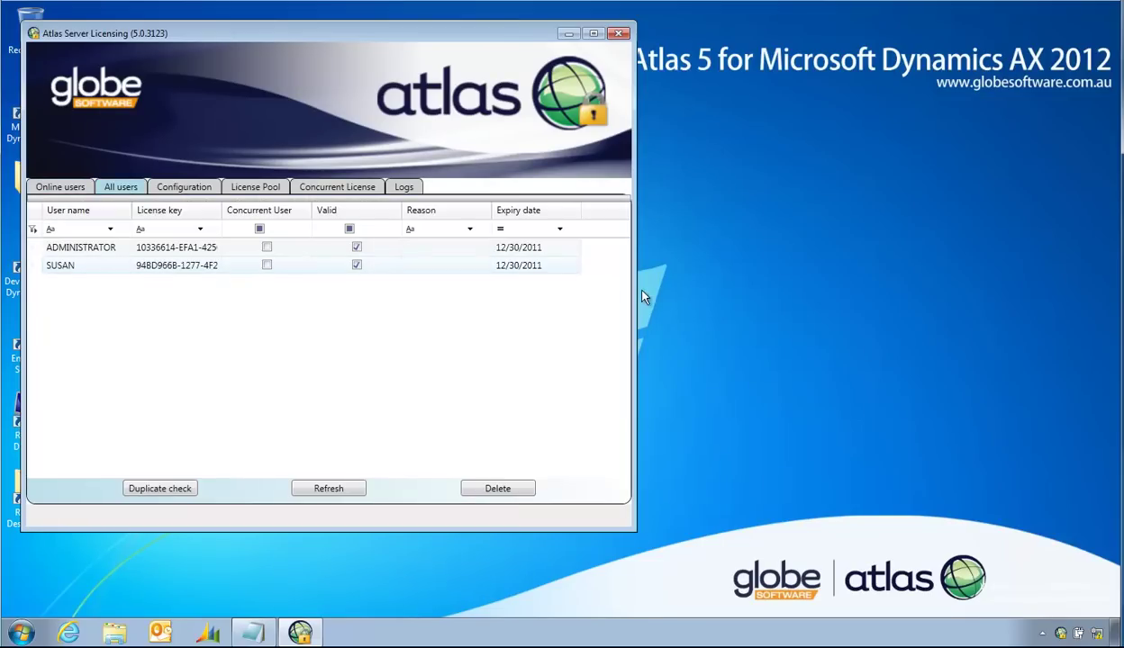
drag(633, 289, 746, 289)
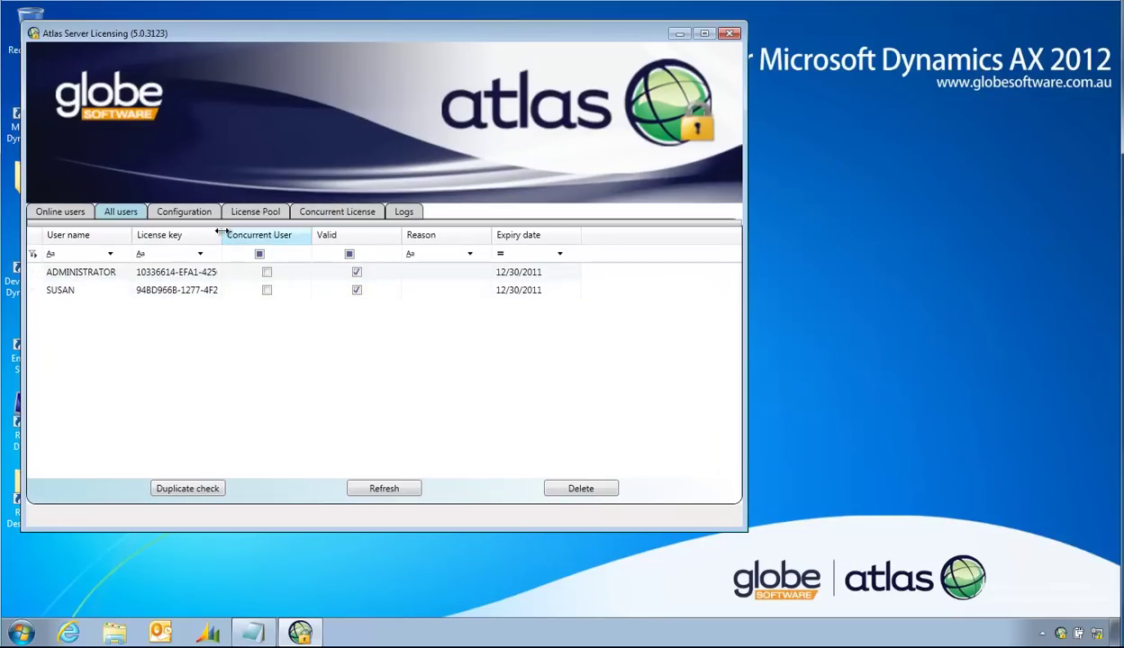
drag(222, 234, 287, 237)
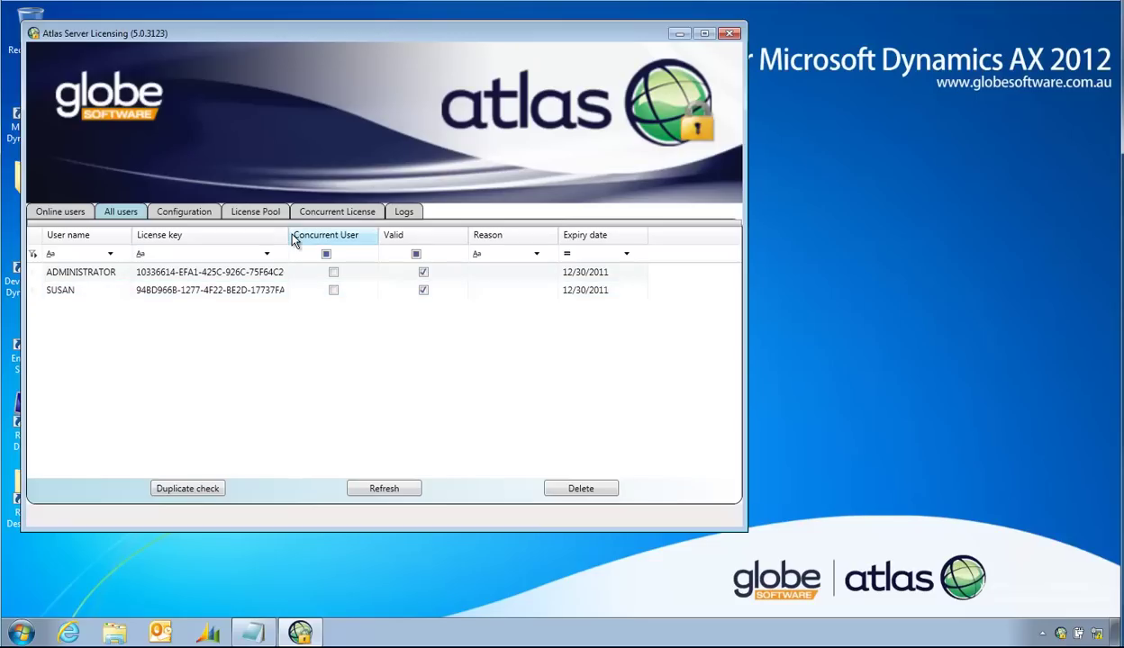
drag(285, 234, 351, 234)
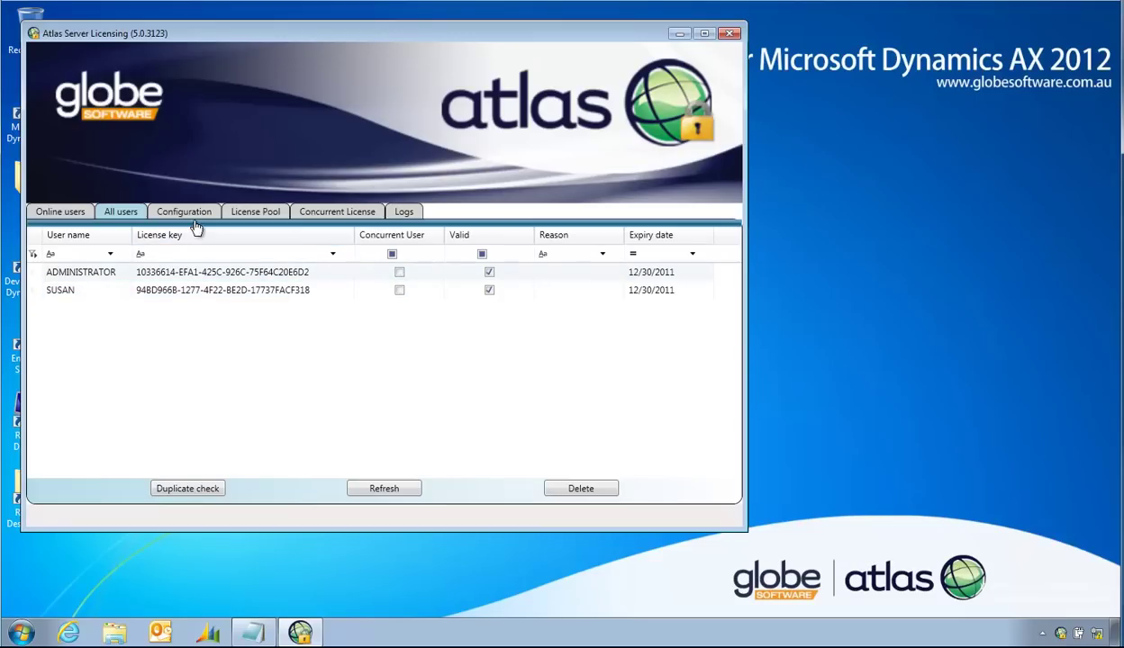
drag(341, 531, 336, 582)
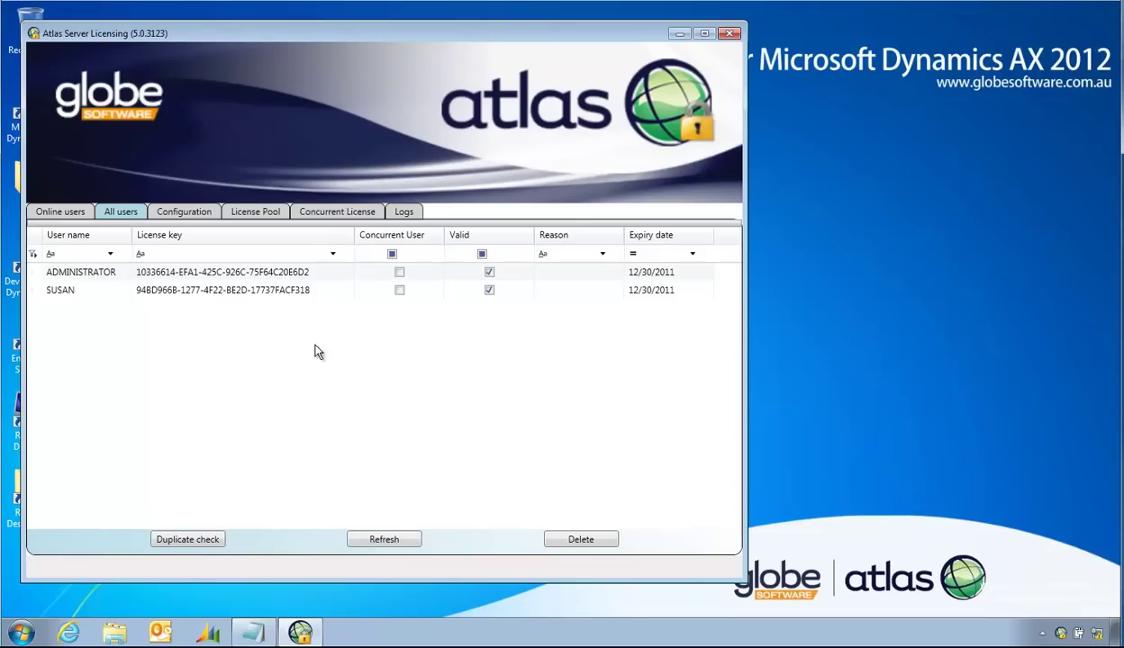
click(309, 214)
click(155, 273)
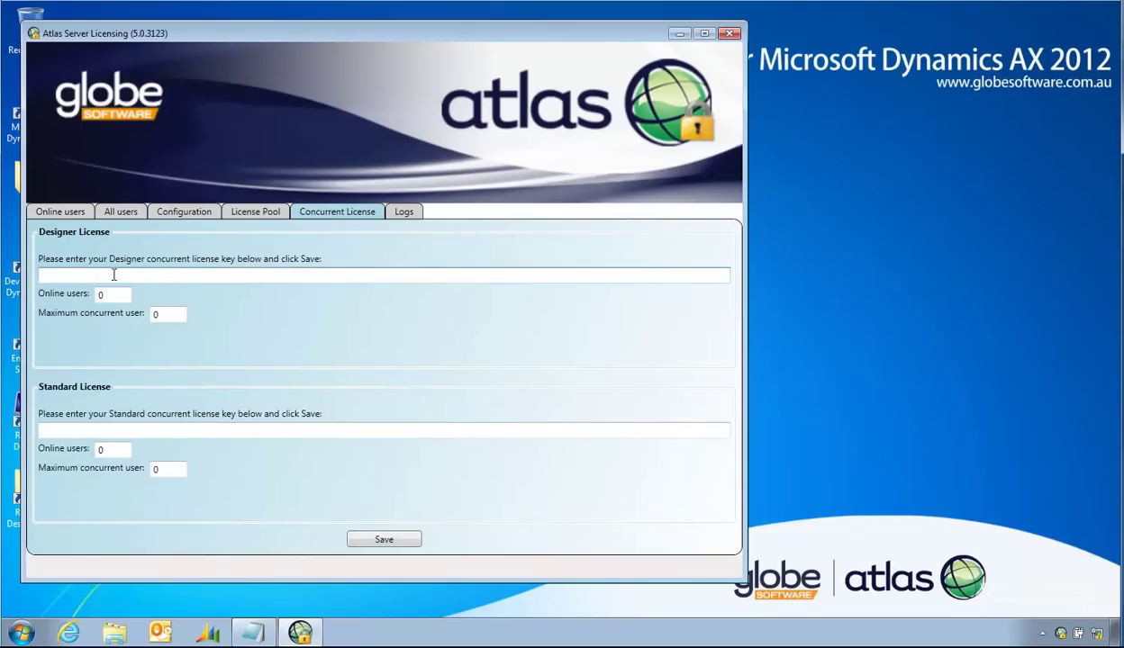
Step: Paste the Designer Concurrent license key from the Notepad list into the Designer key field
click(107, 431)
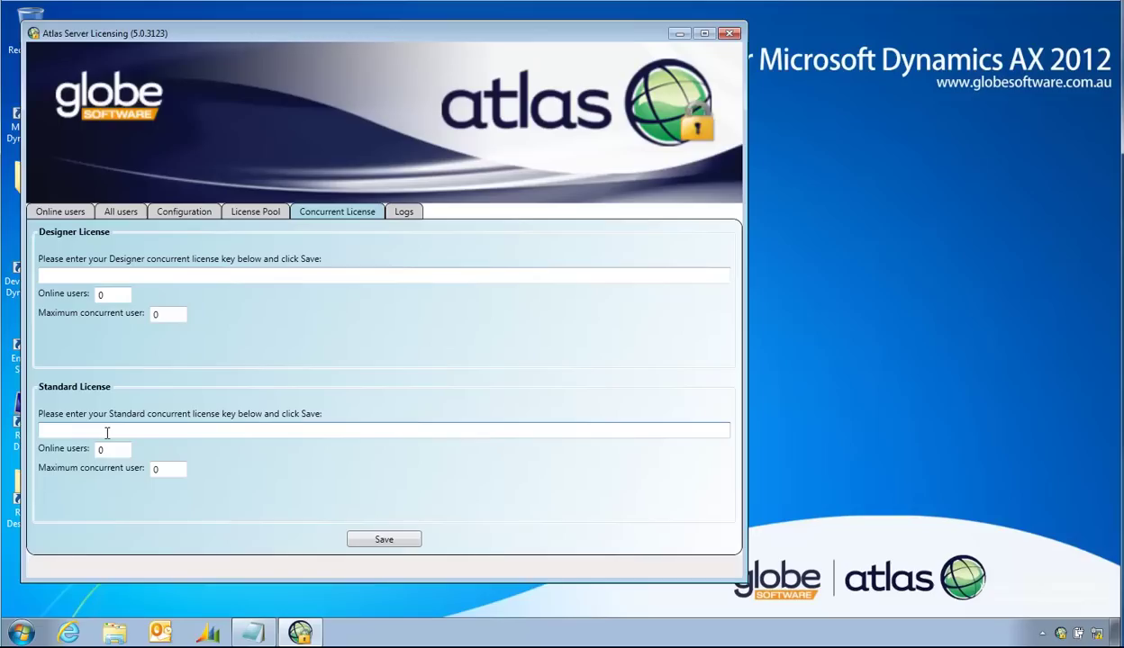
click(131, 273)
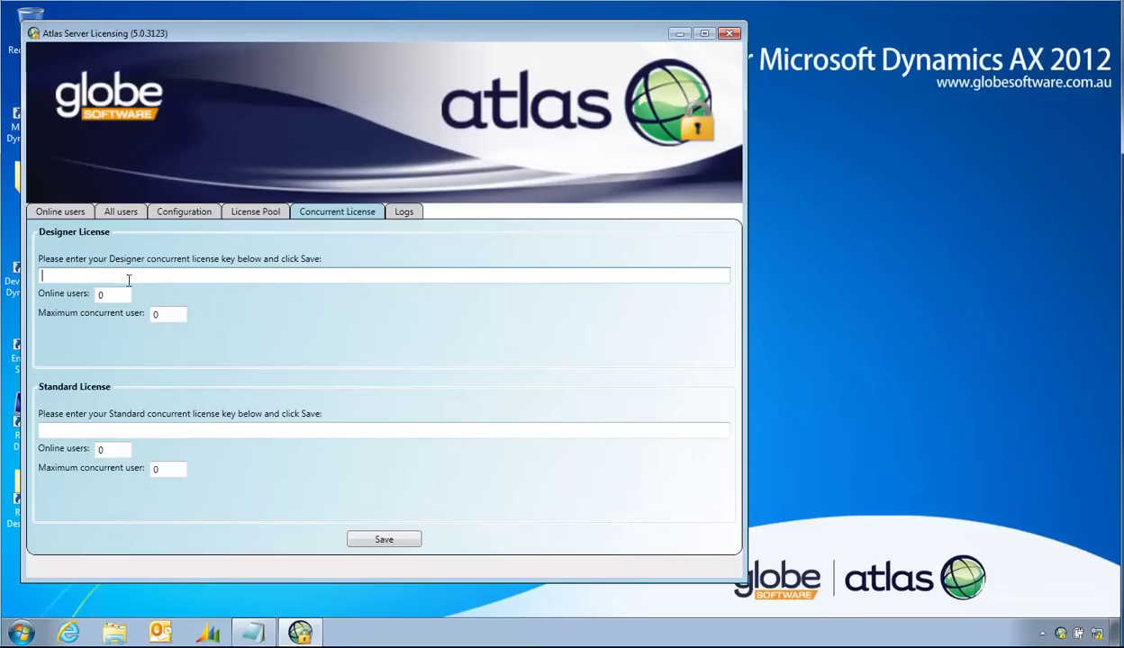
click(252, 631)
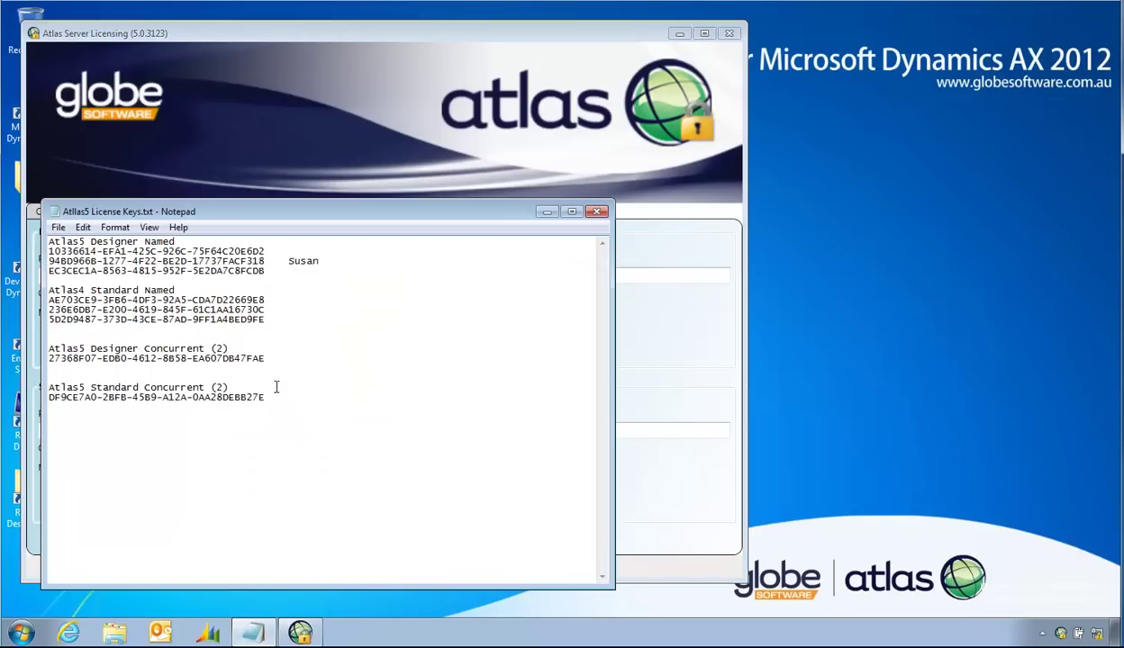
drag(262, 359, 48, 358)
key(ctrl+c)
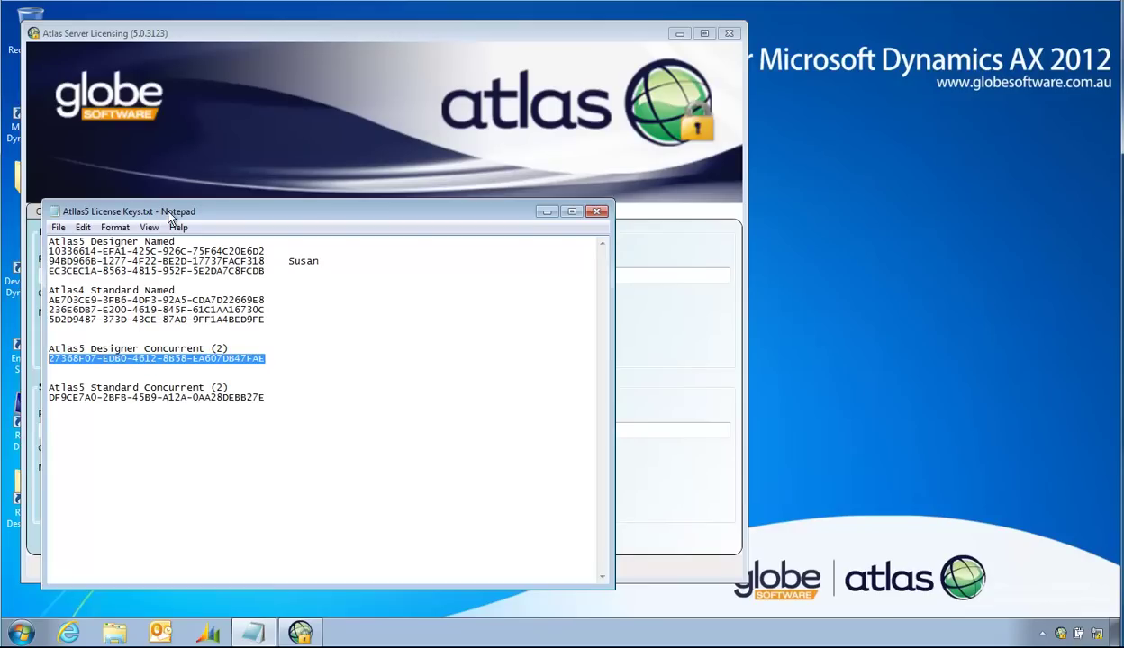
drag(169, 215, 434, 251)
click(93, 275)
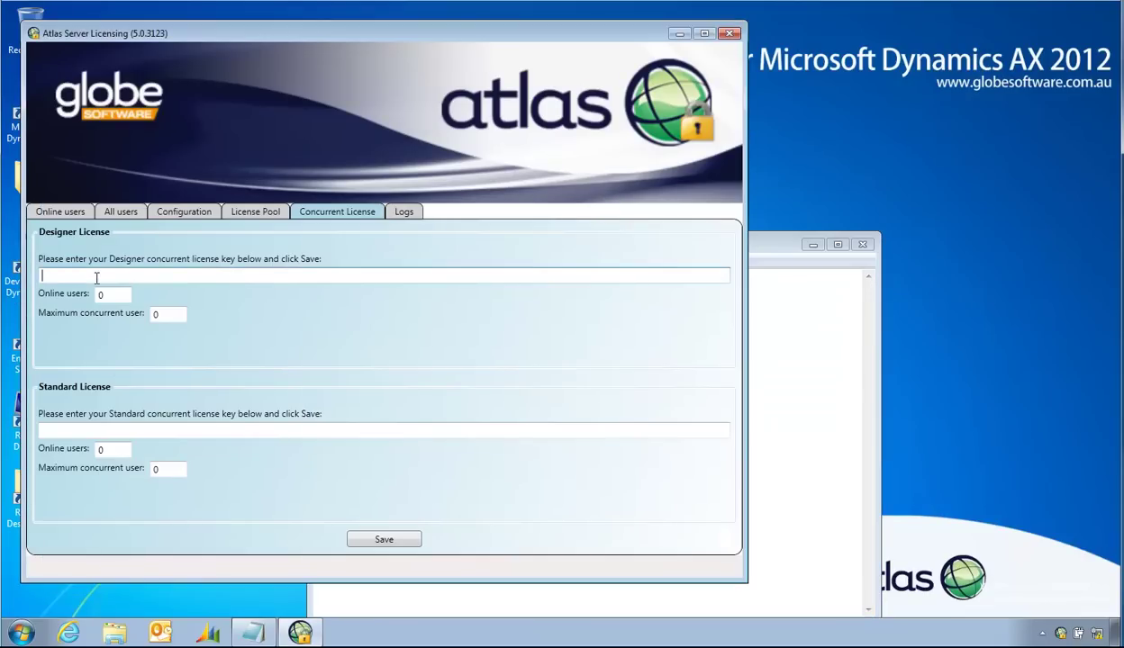
key(ctrl+v)
Step: Paste the Standard Concurrent license key from Notepad into the Standard key field and save
click(766, 248)
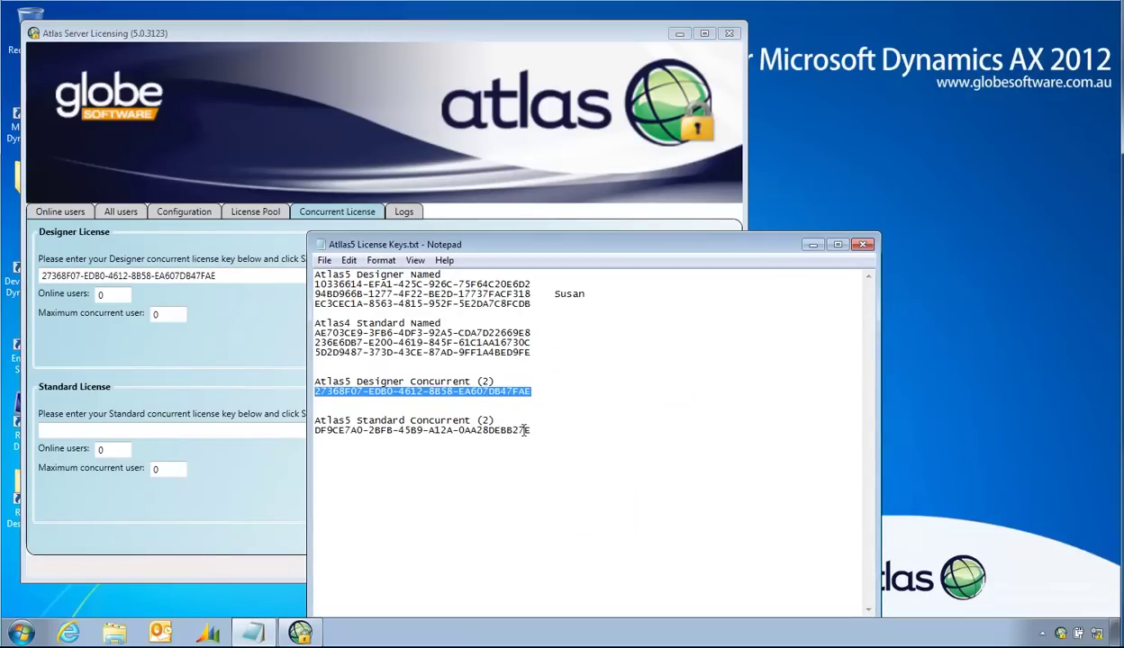
drag(532, 431, 302, 431)
key(ctrl+c)
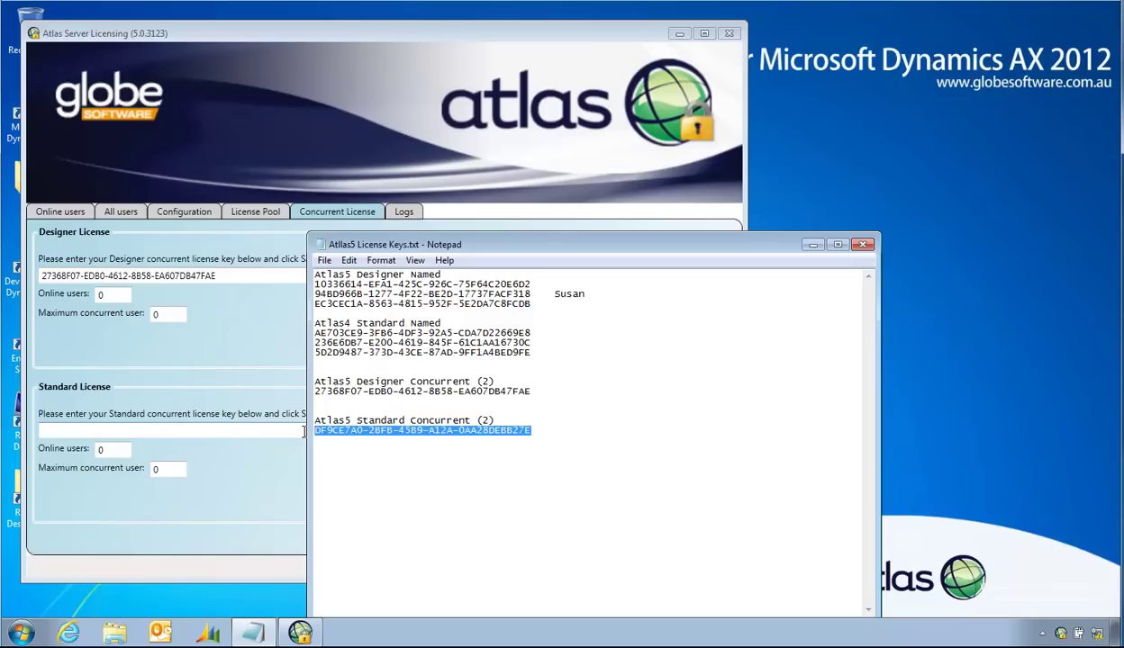
click(163, 427)
key(ctrl+v)
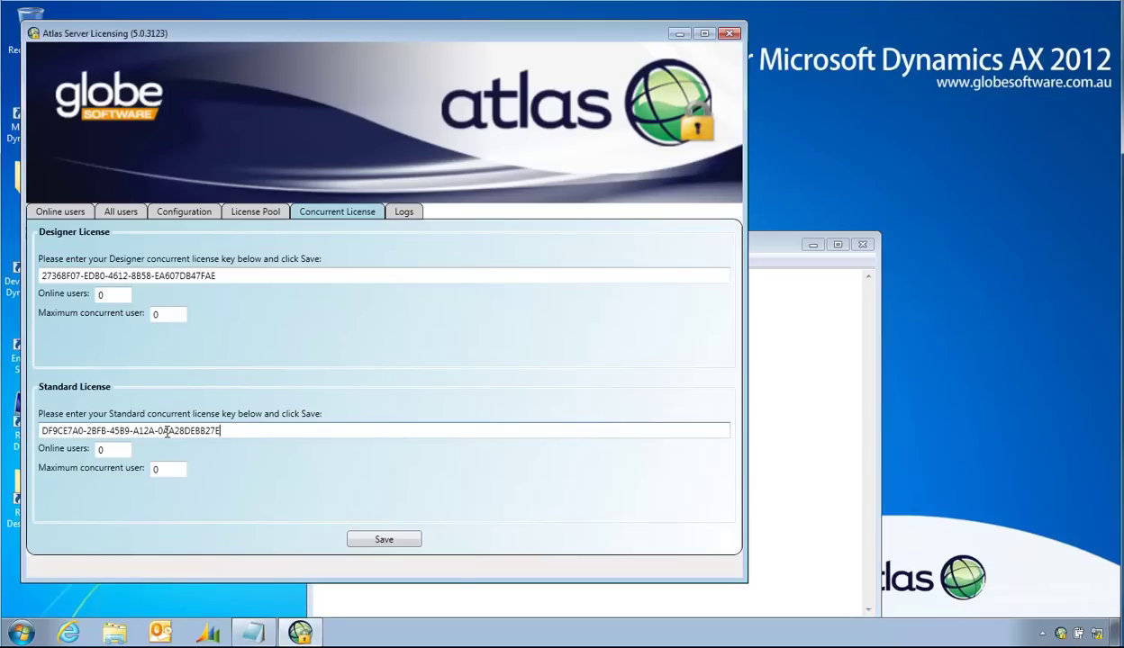
click(396, 537)
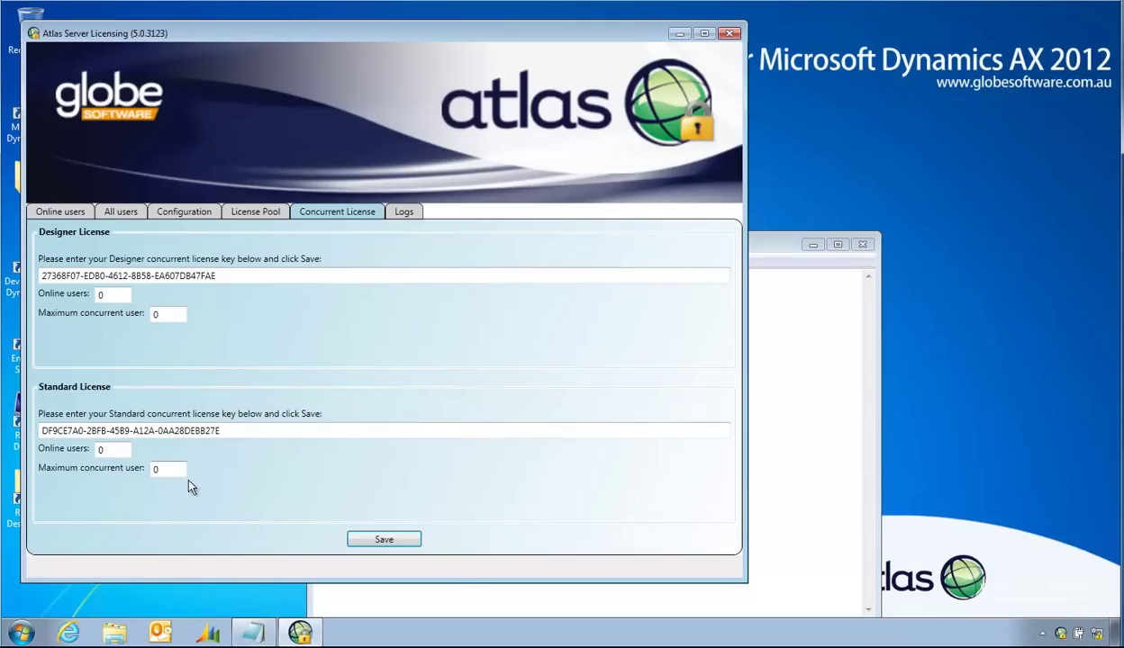
Step: Save the concurrent license keys and close the Atlas Server Licensing window
click(171, 315)
click(385, 540)
click(677, 35)
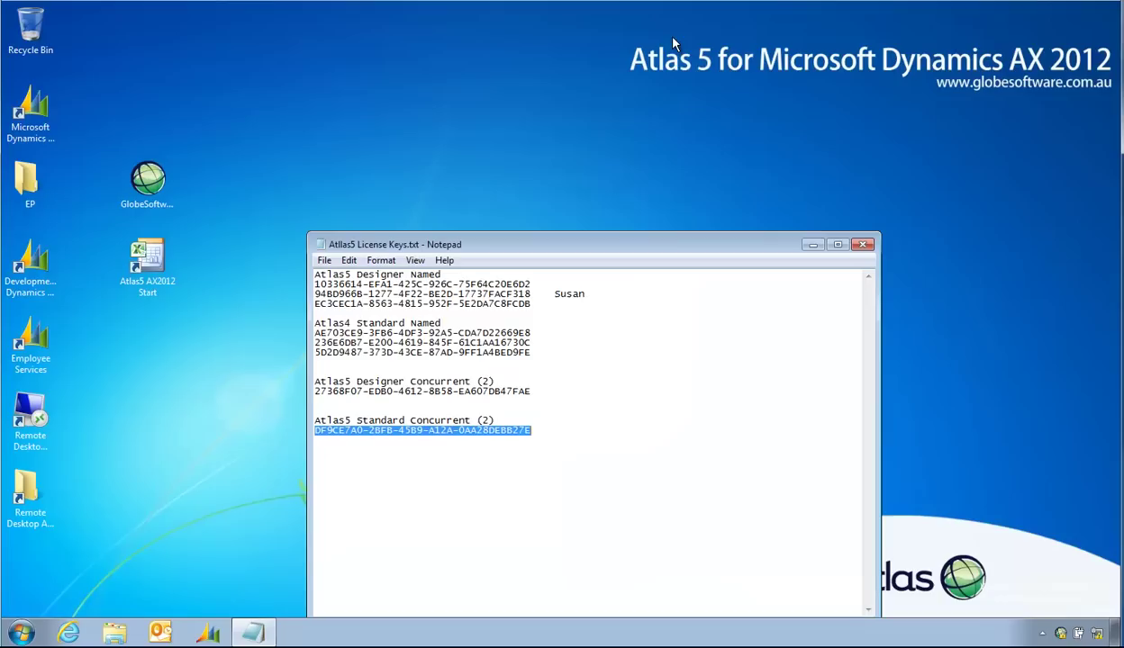
Step: Close Notepad and connect to AX2012-A via SARA.RDP in the Remote Desktop folder, entering the account password
click(860, 245)
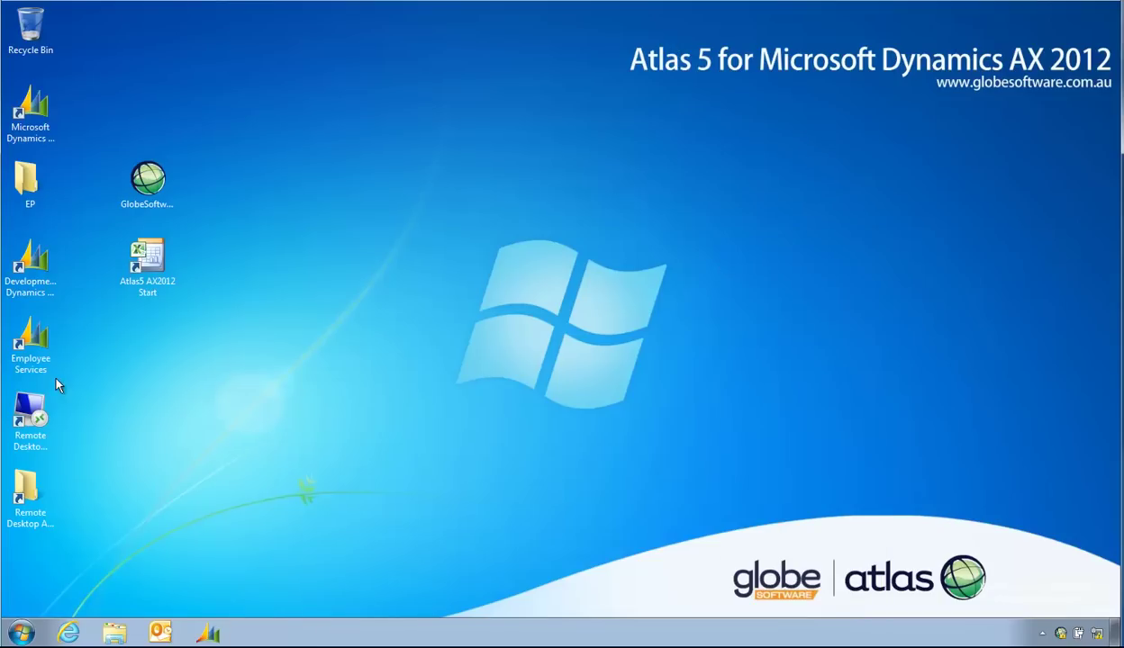
double_click(30, 416)
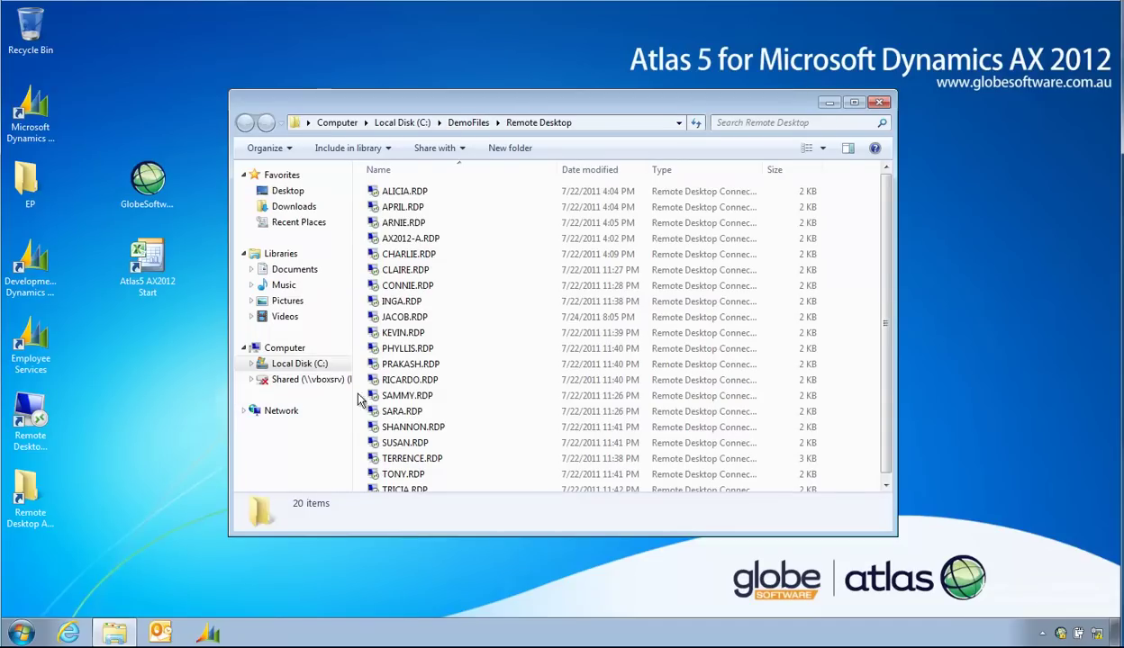
double_click(396, 412)
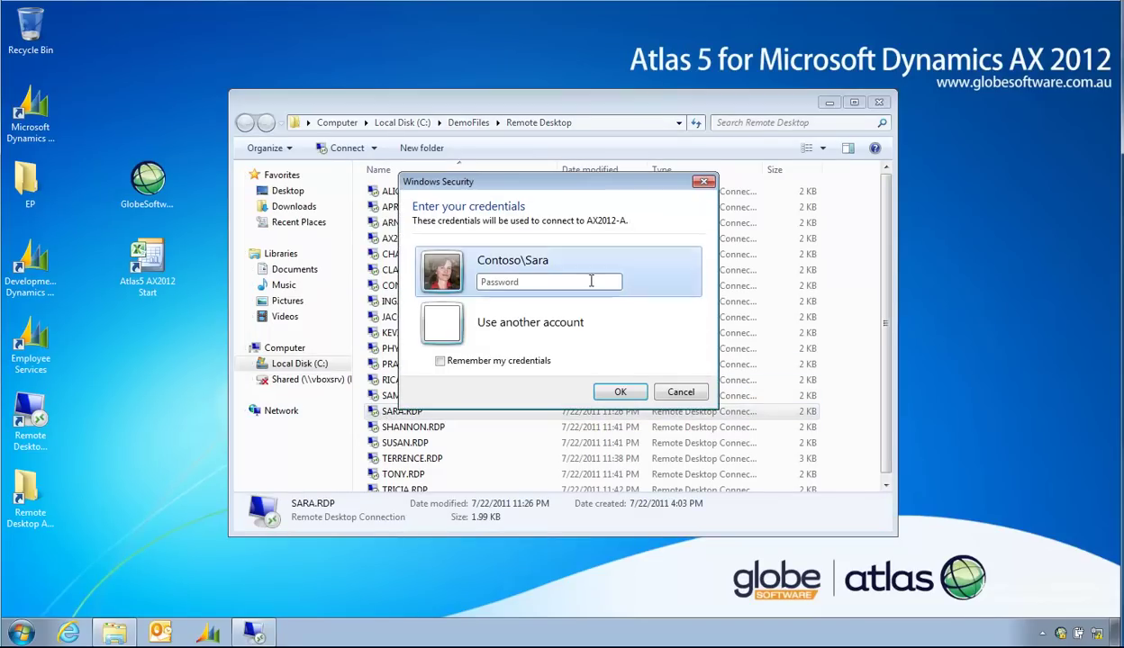
text(••••)
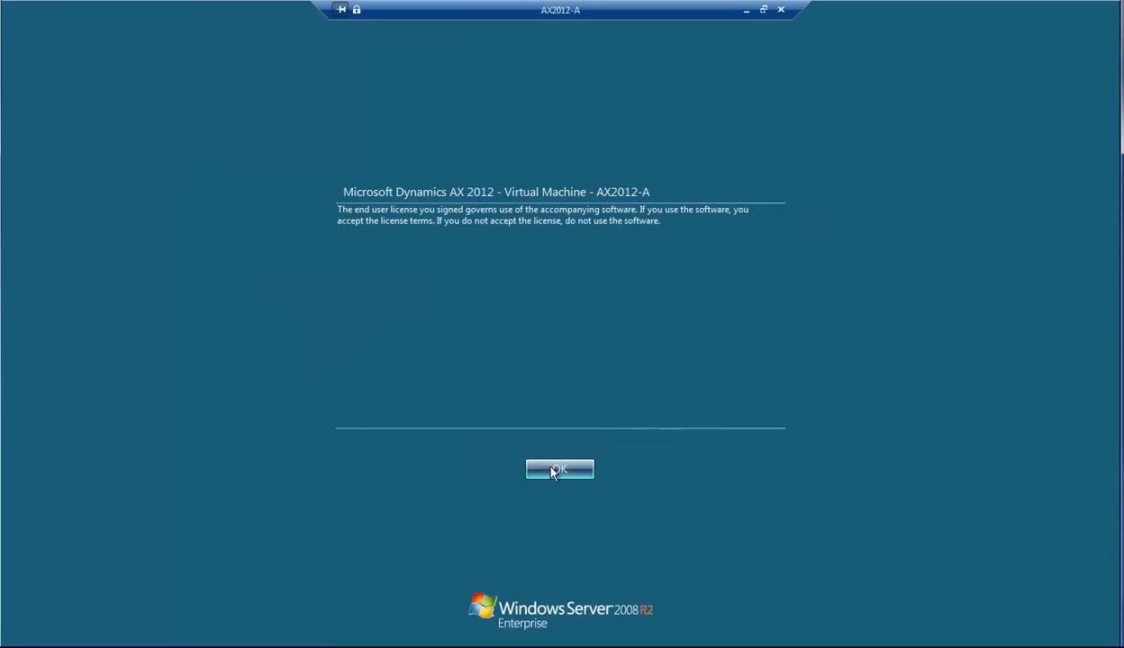
Step: Accept the Microsoft Dynamics AX 2012 legal notice on AX2012-A
click(554, 469)
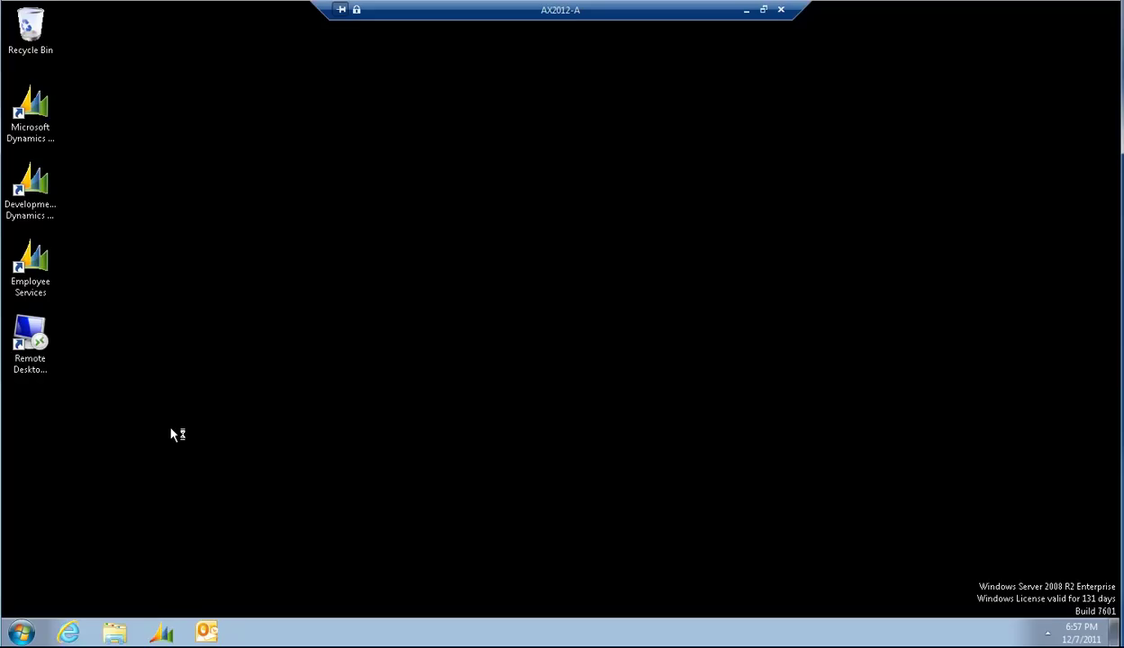
Step: Start Atlas 5.0 Logon from All Programs > Globe Software - Atlas 5.0
click(22, 633)
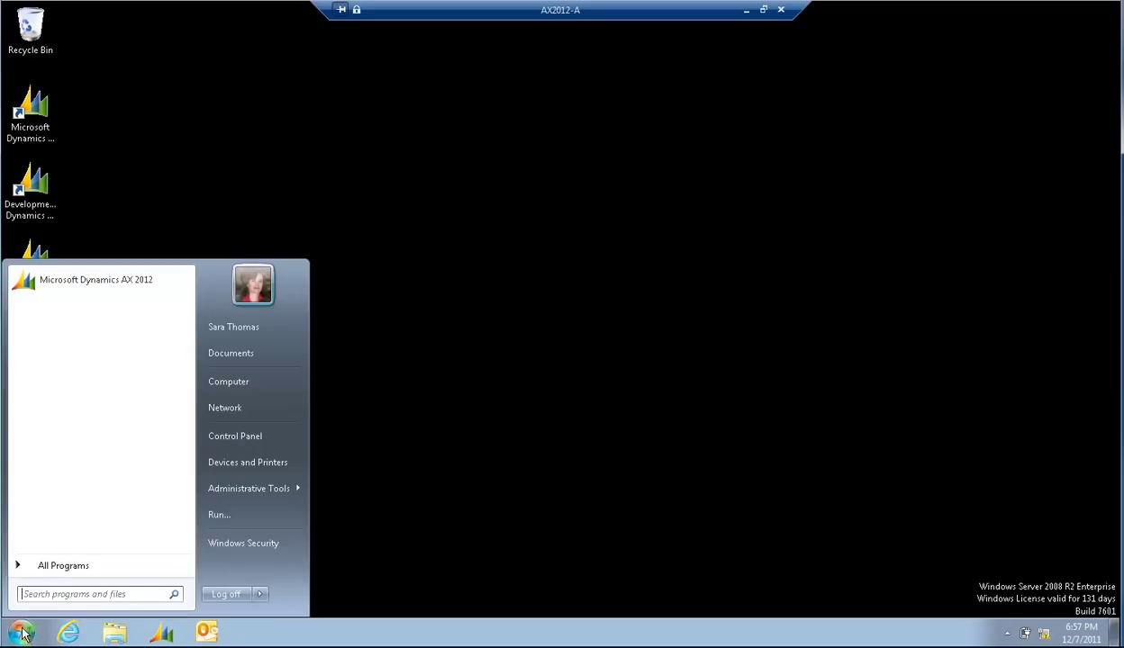
click(61, 567)
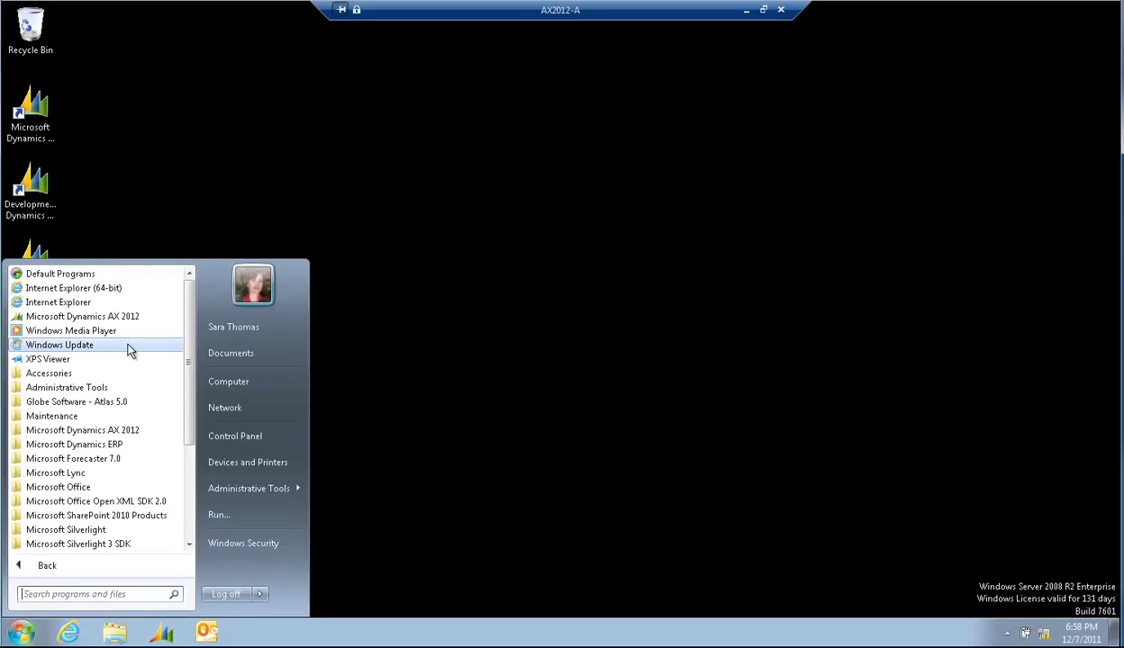
click(108, 415)
click(100, 404)
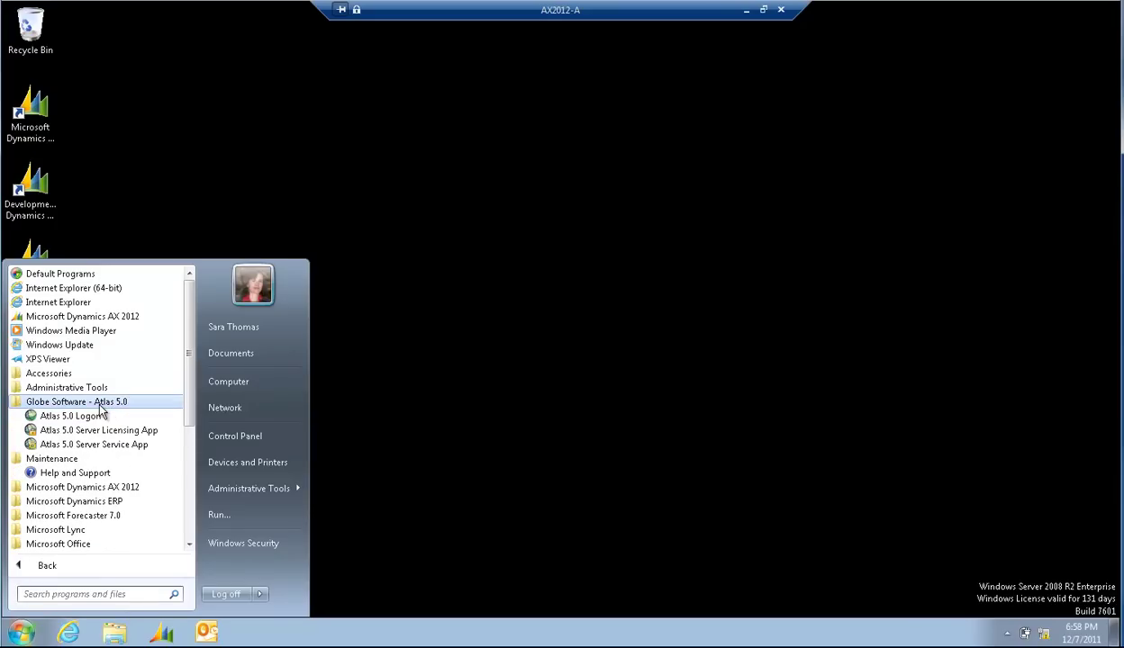
click(93, 417)
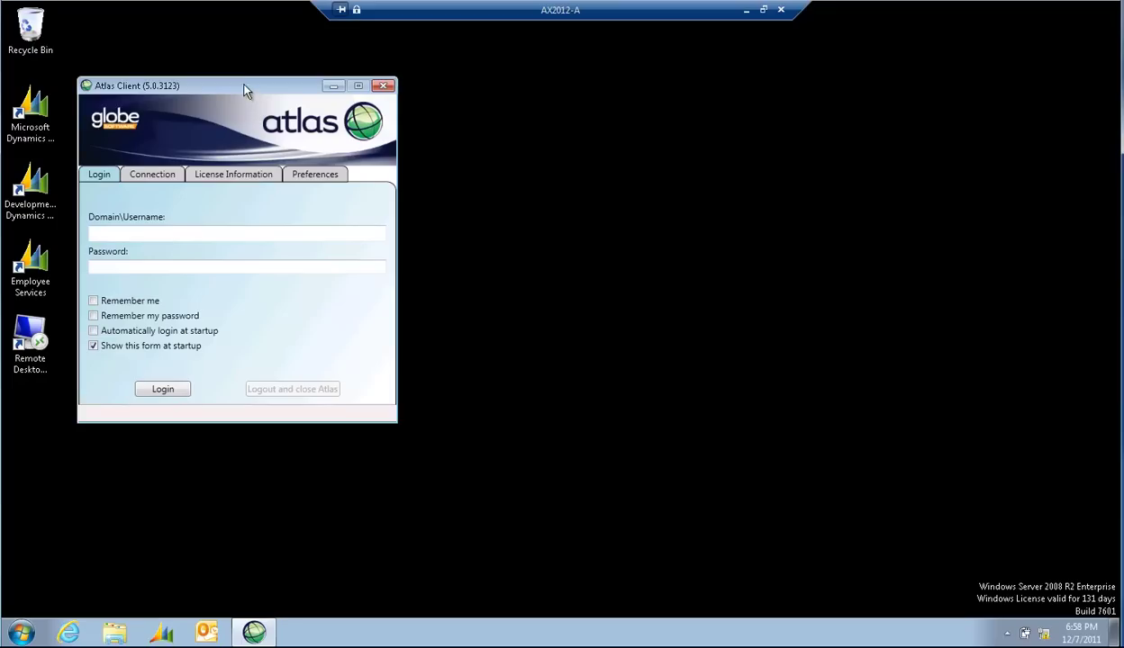
Step: Log in to Atlas Client with the user's username and password, ticking Remember me and Remember my password
drag(245, 90, 268, 109)
click(181, 192)
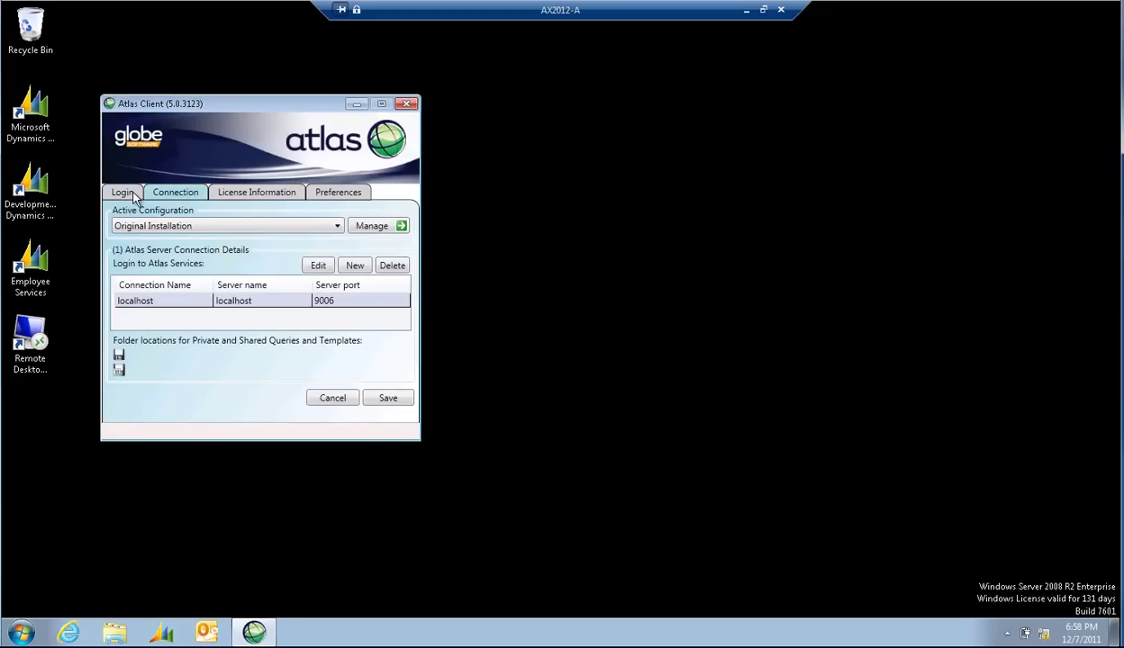
click(131, 193)
click(150, 252)
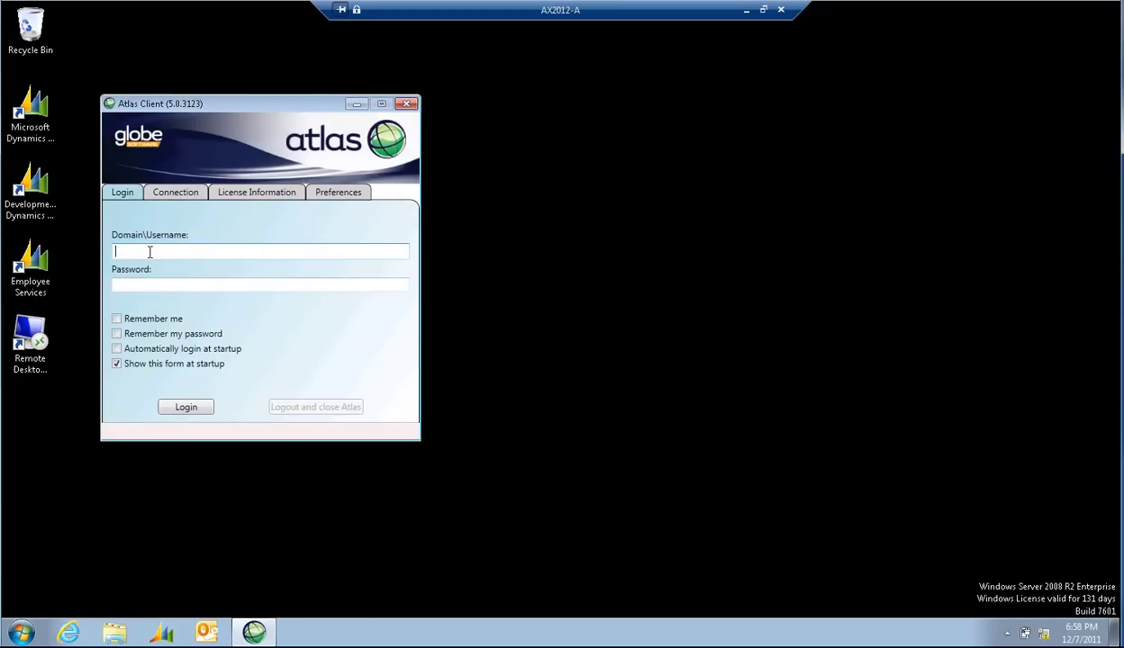
text(Sara)
key(Tab)
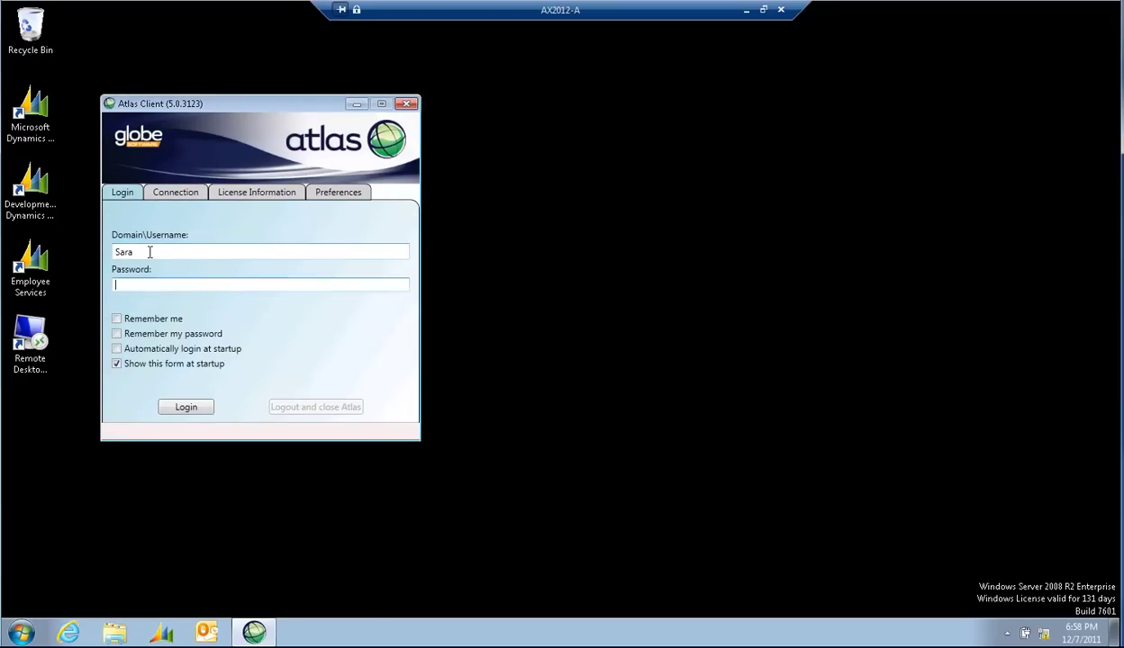
text(••••••••••)
click(122, 320)
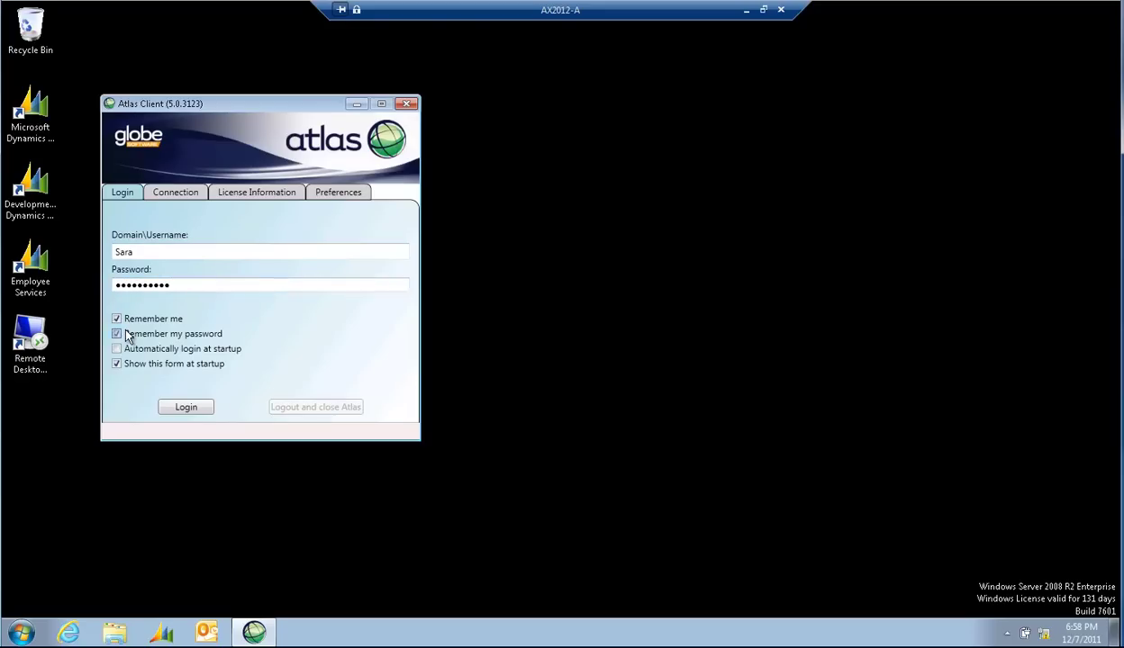
click(119, 334)
click(181, 407)
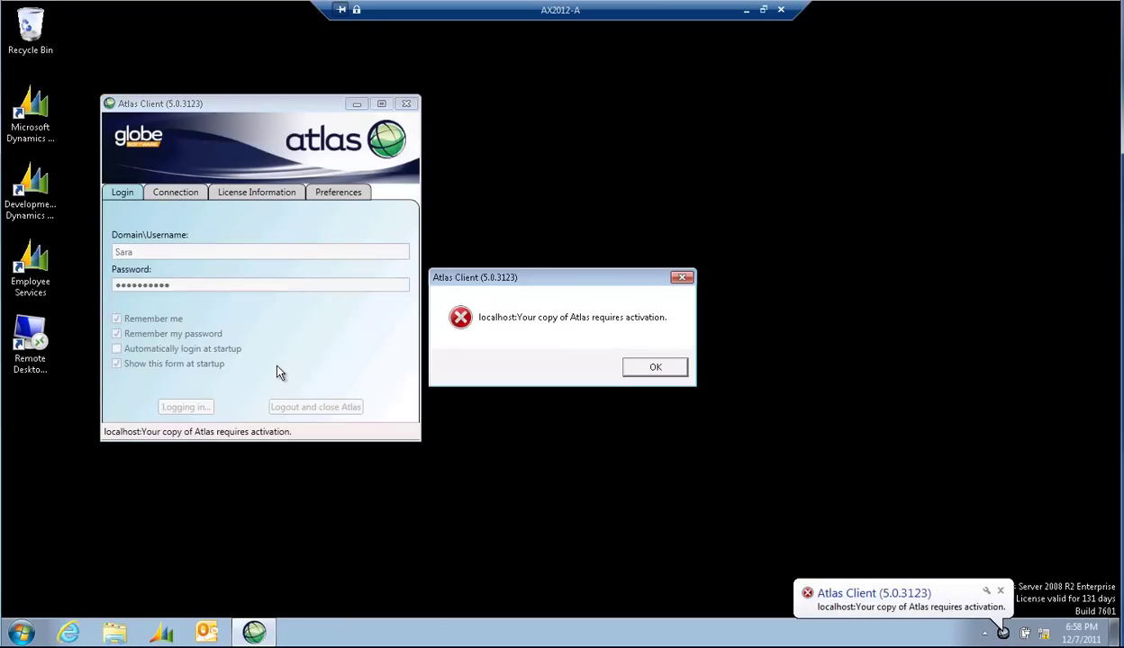
Step: Dismiss the error and enter the user's first name, last name and e-mail in the activation form
click(654, 367)
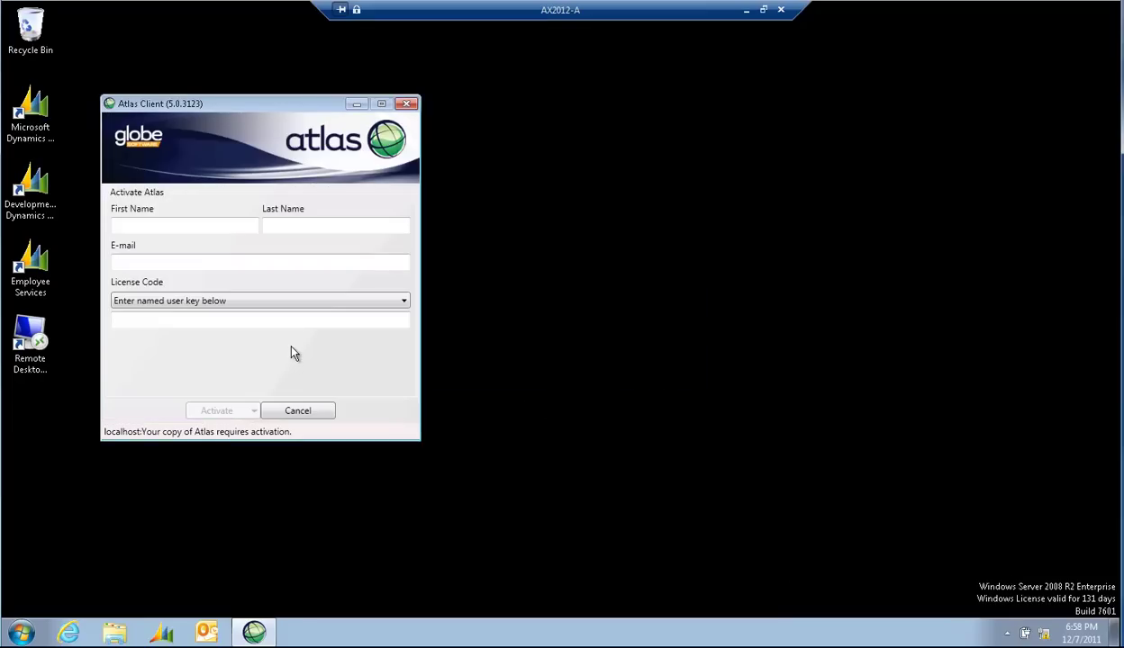
drag(258, 105, 410, 188)
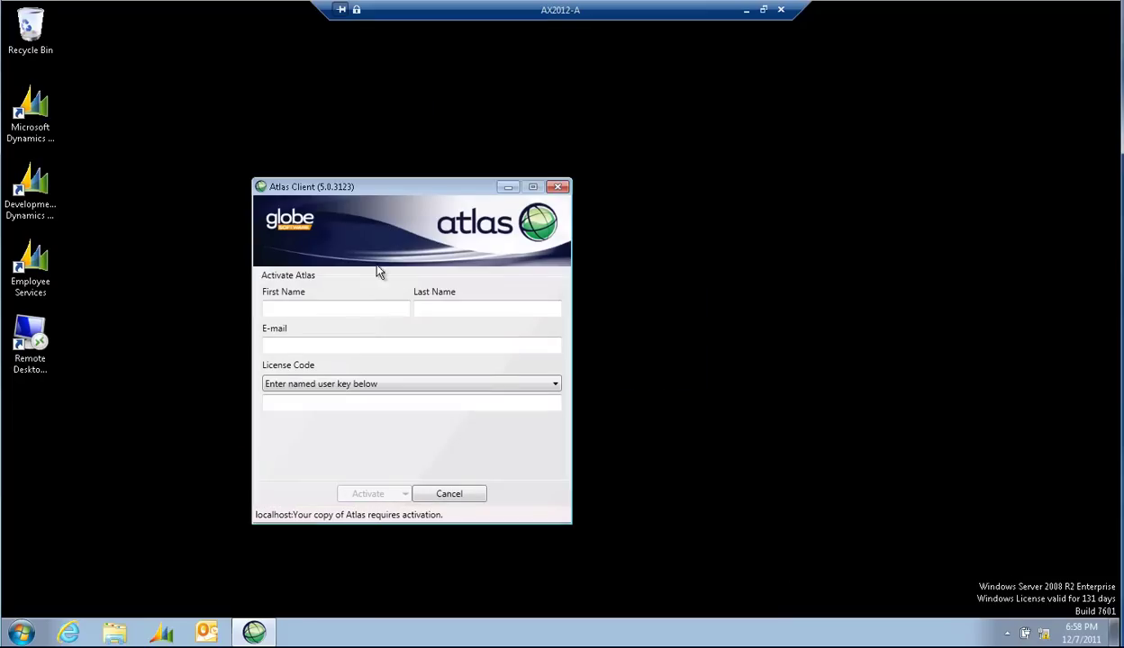
click(326, 308)
text(Sara)
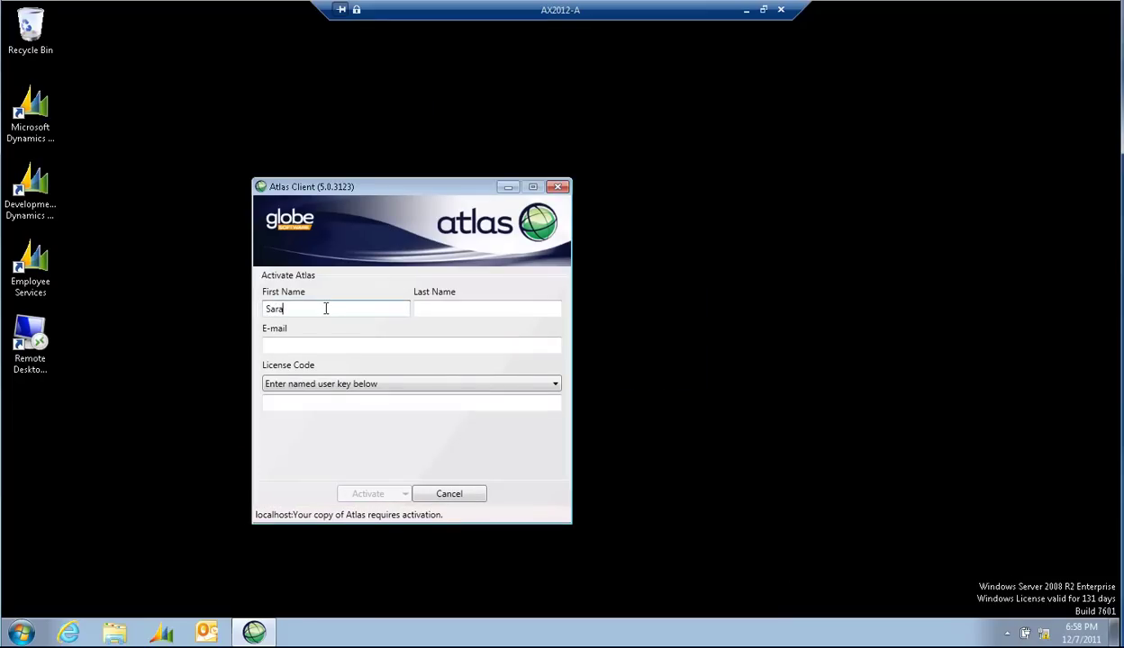
key(Tab)
text(Contoso)
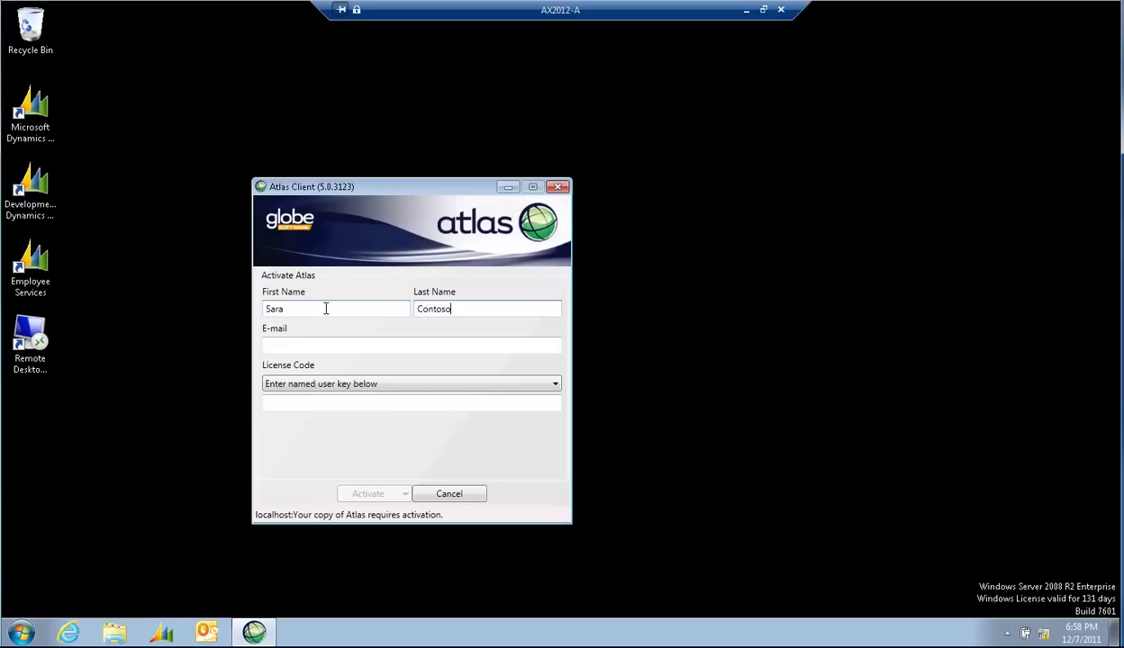
key(Tab)
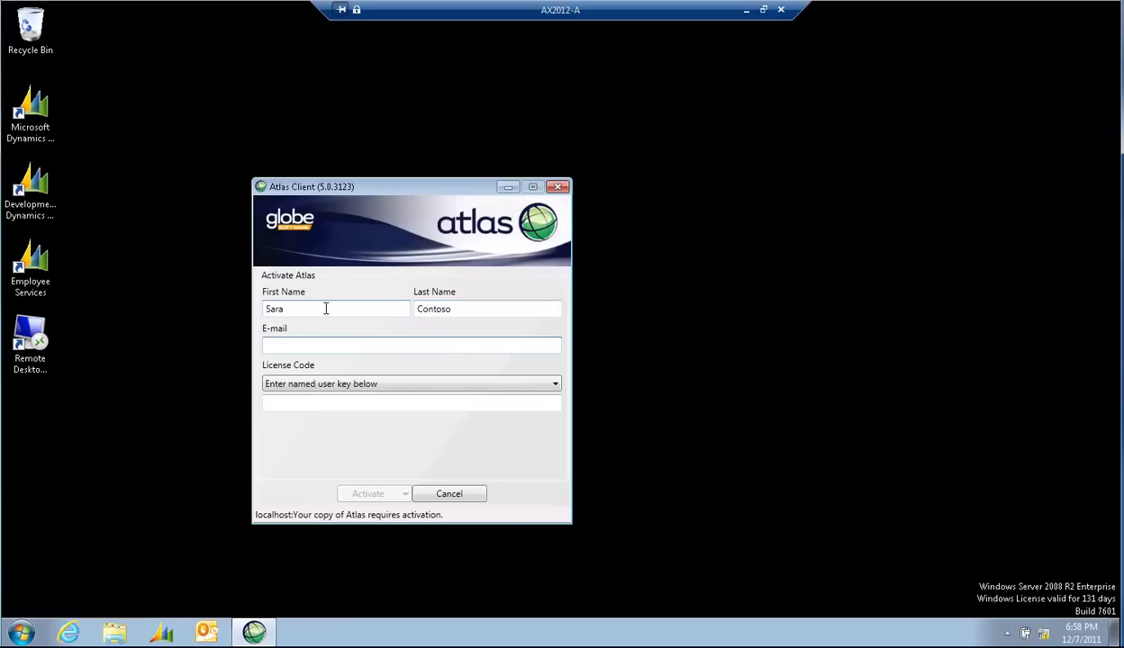
text(Sara@contoso.com)
Step: Set License Code to 'Server to allocate Designer key (Concurrent)'
key(Tab)
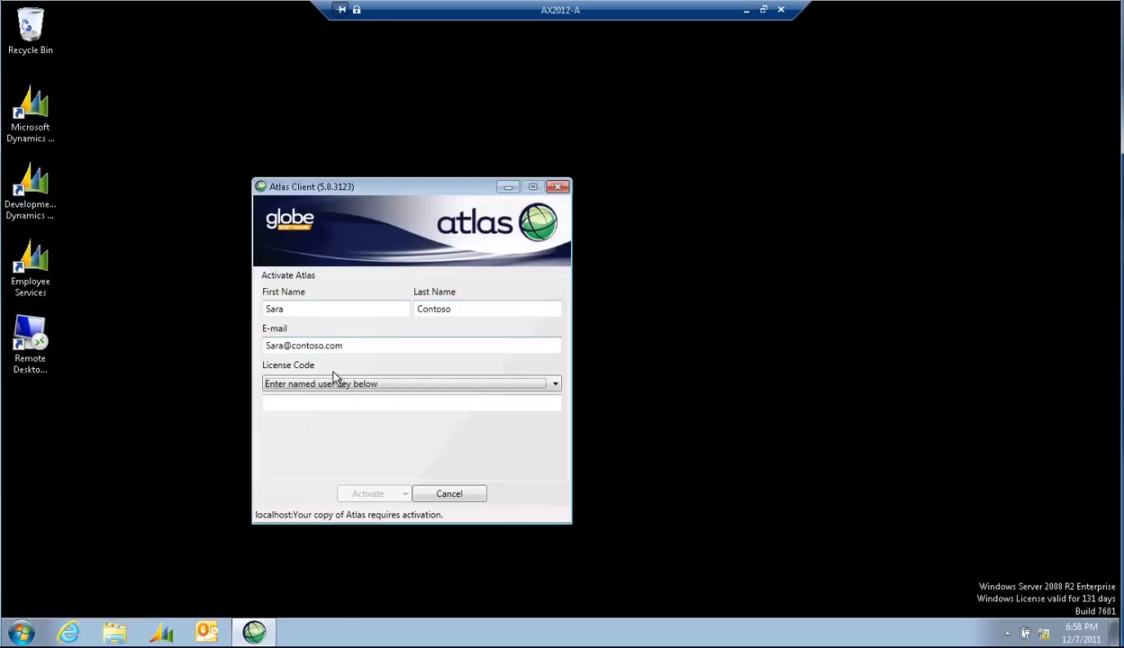
click(339, 385)
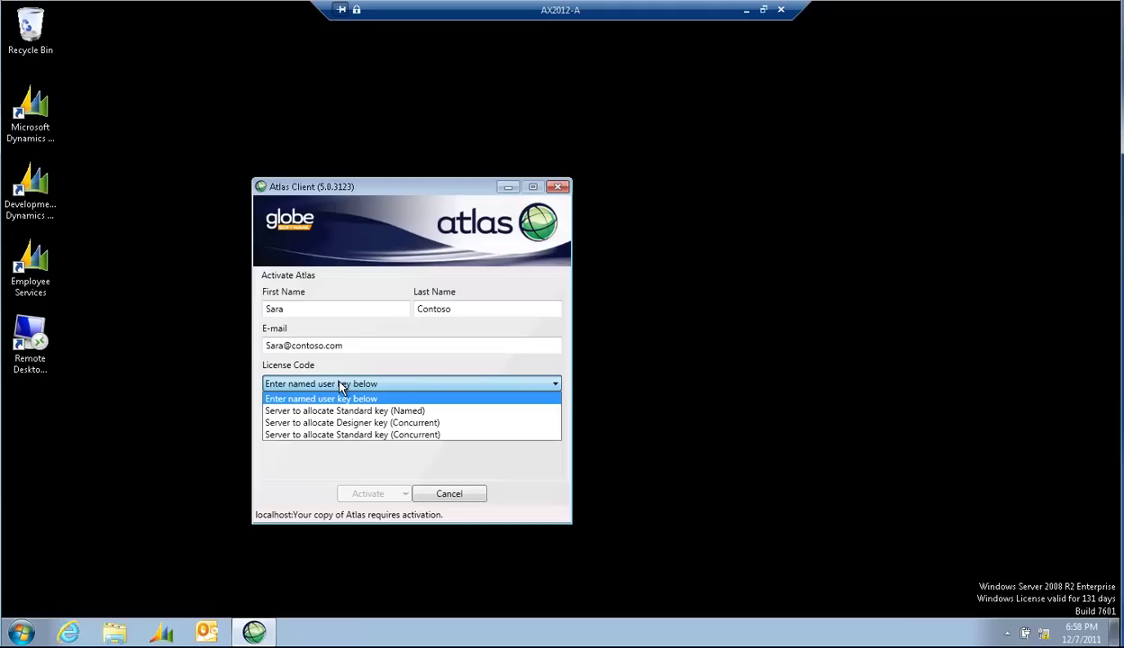
click(292, 425)
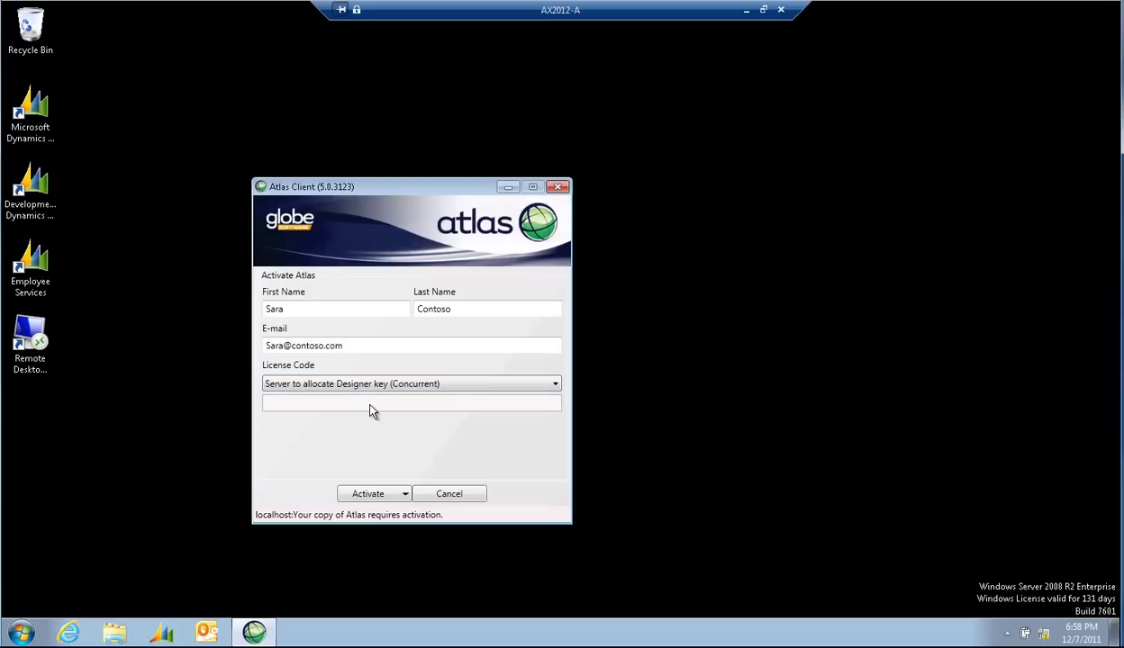
Step: Activate Atlas, acknowledge the success message, and minimize the remote session to the local desktop
click(369, 494)
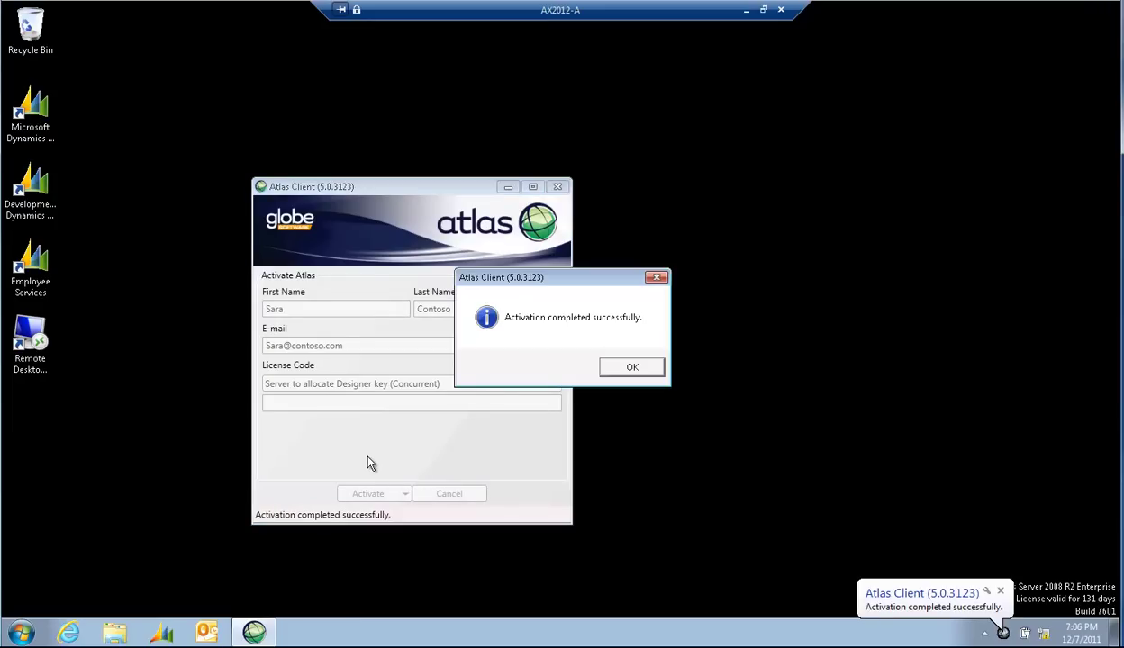
click(659, 365)
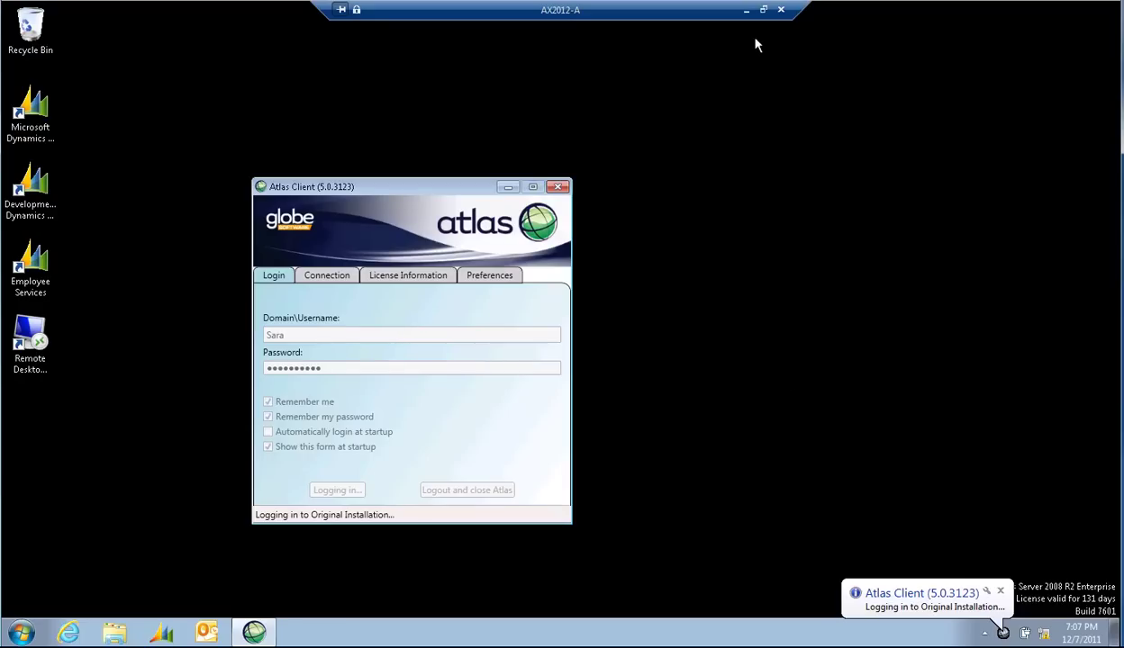
click(746, 11)
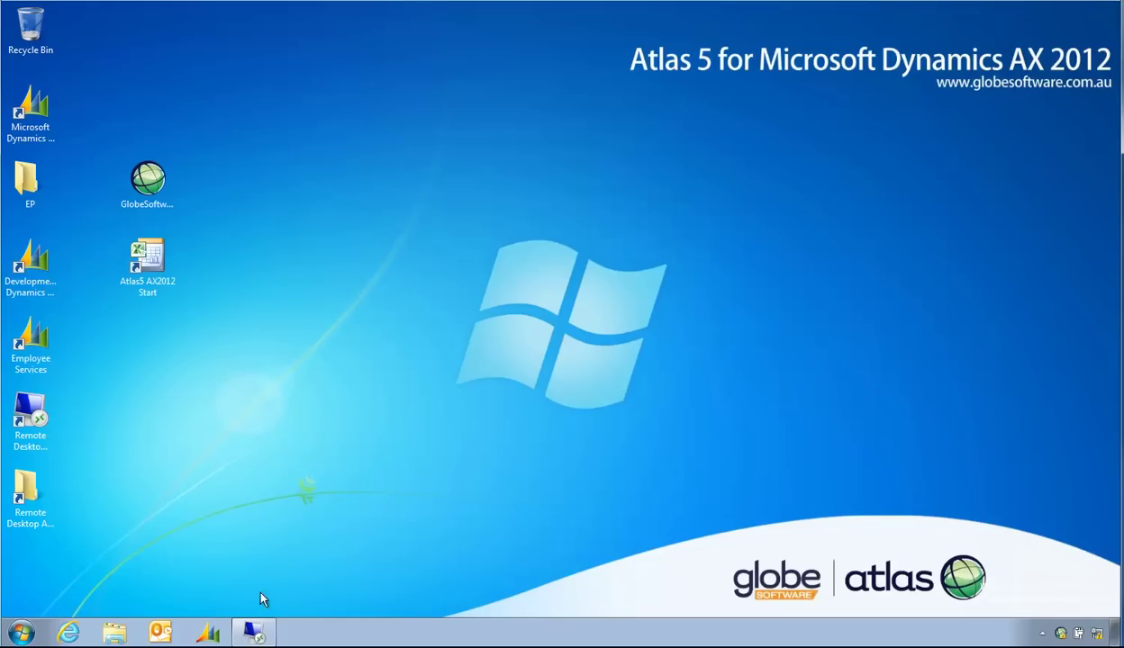
Step: Confirm the user shows online on AX2012-A and Designer concurrent licenses count 1 online user
double_click(1060, 634)
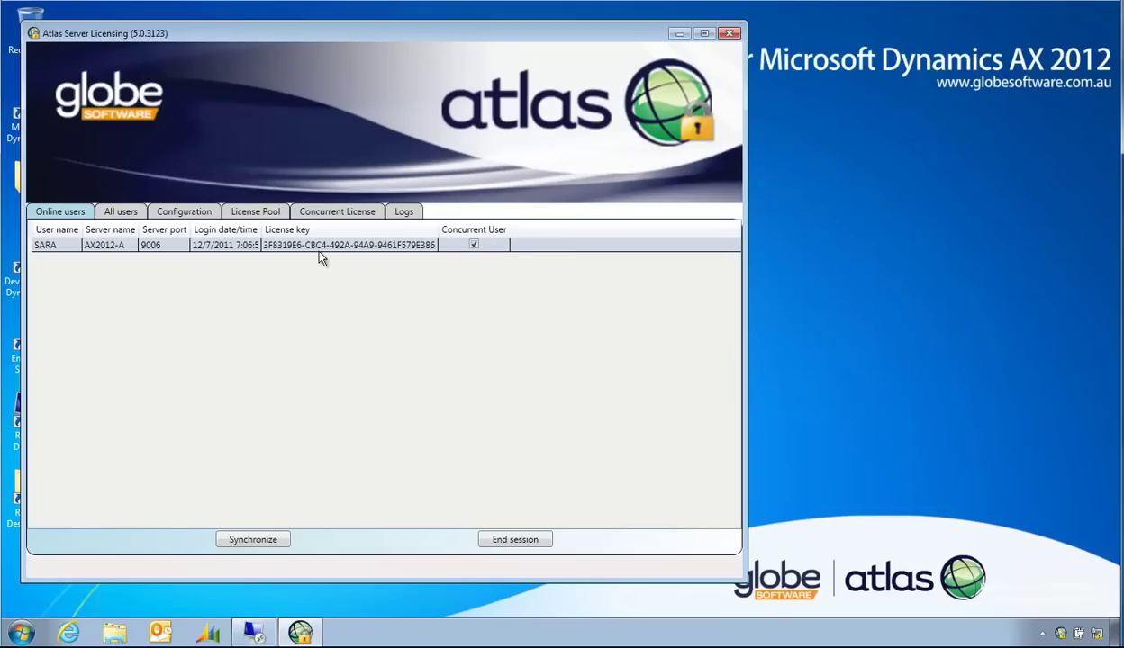
click(344, 212)
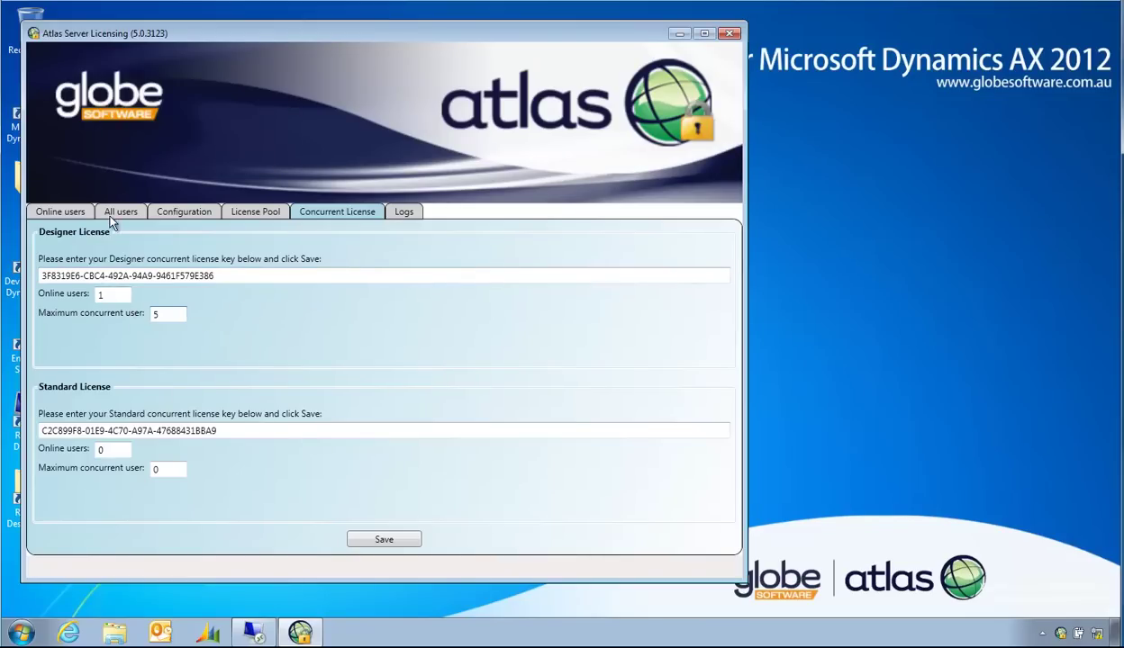
click(70, 211)
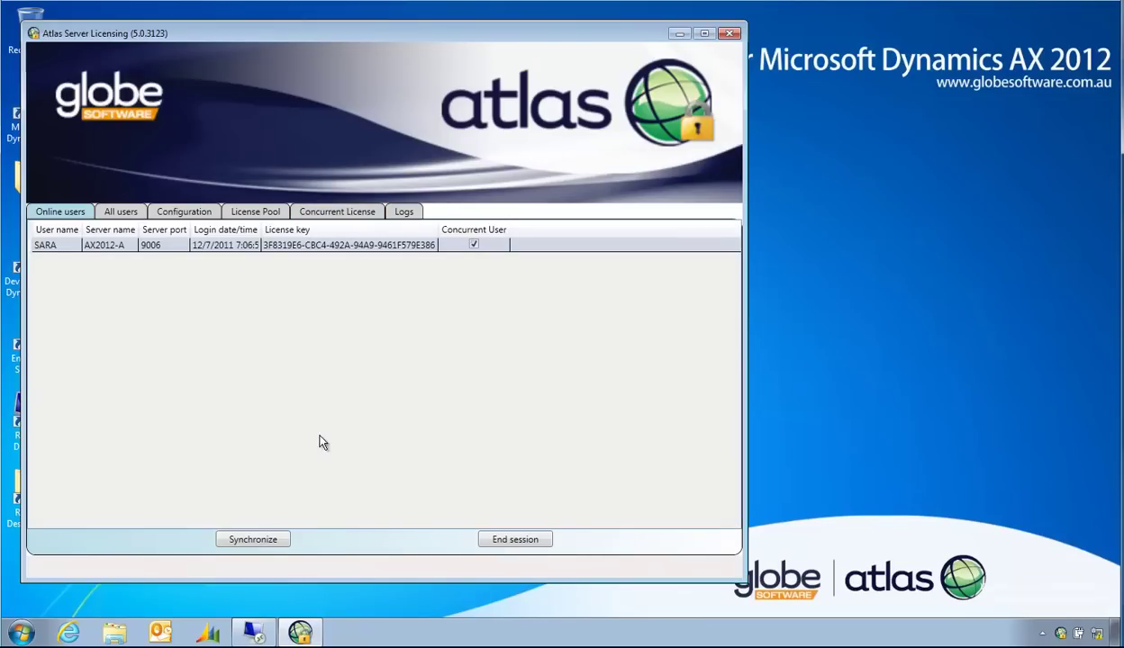
Step: Log out of Original Installation in Atlas Client, then minimize the Remote Desktop session
click(254, 633)
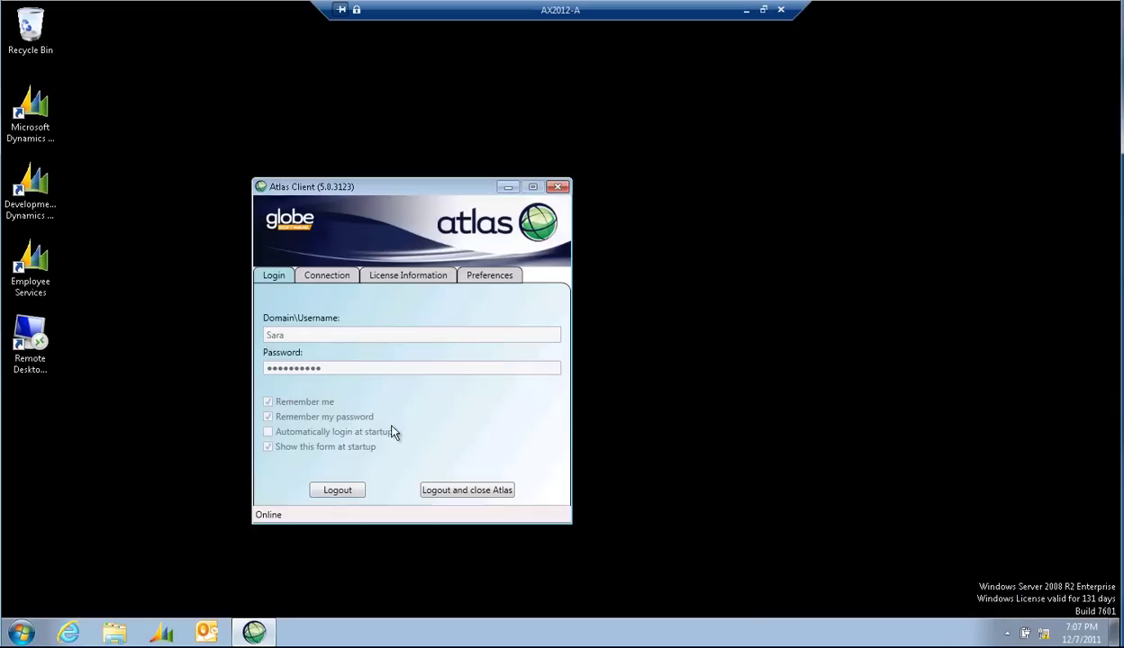
click(338, 490)
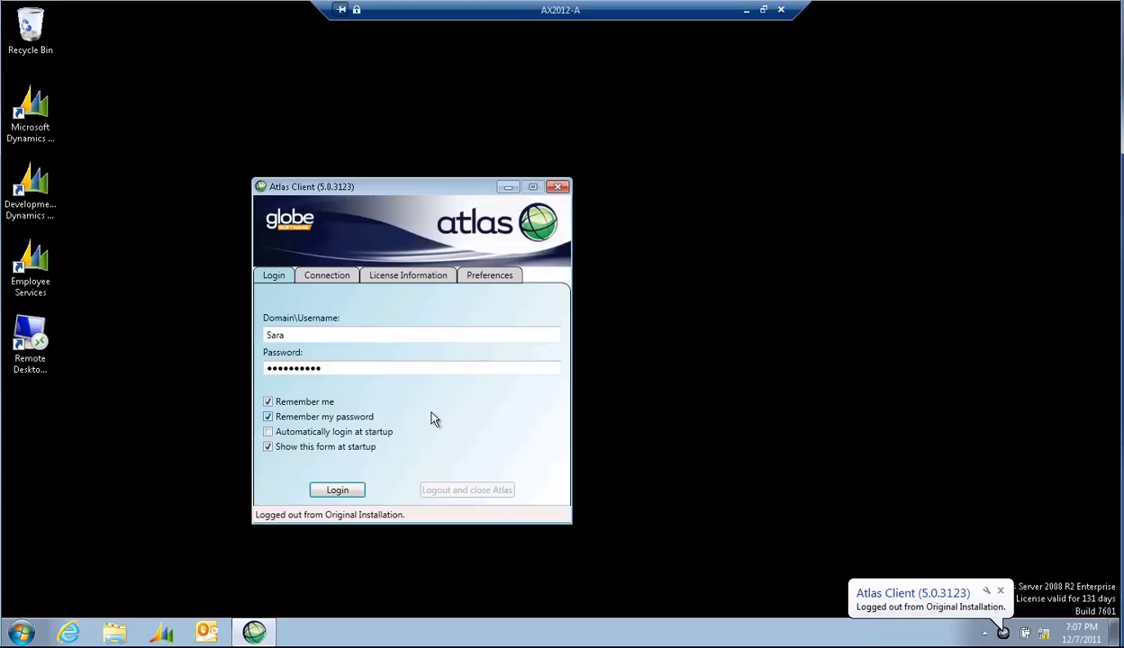
click(748, 11)
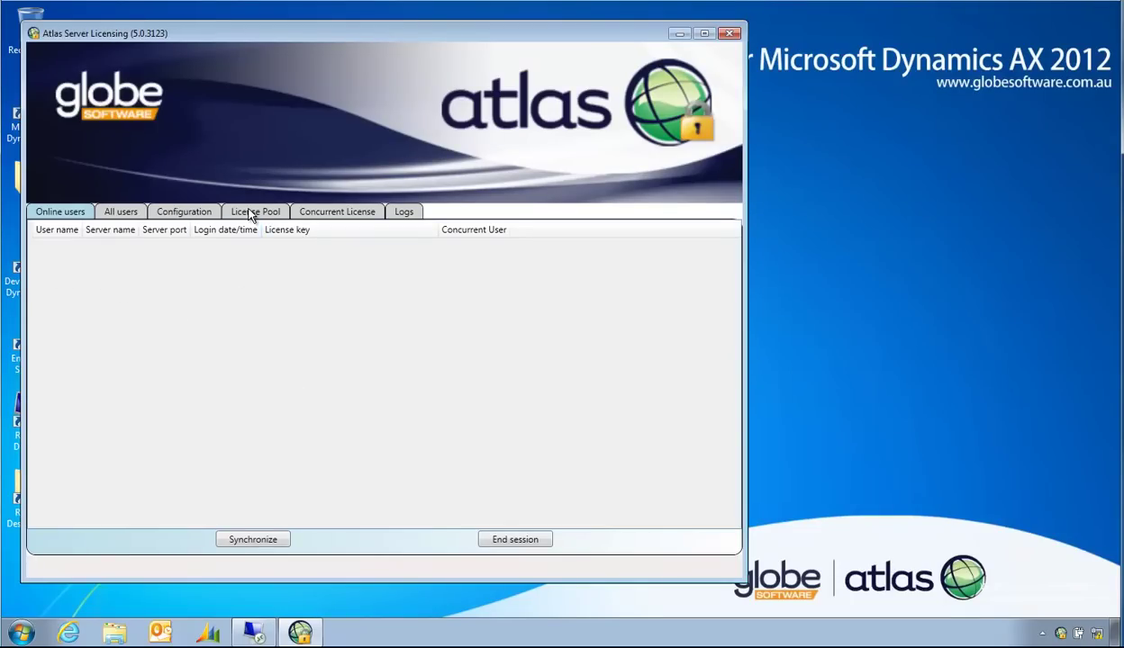
Step: Verify Designer concurrent online users are back at 0, then close Atlas Server Licensing
click(190, 216)
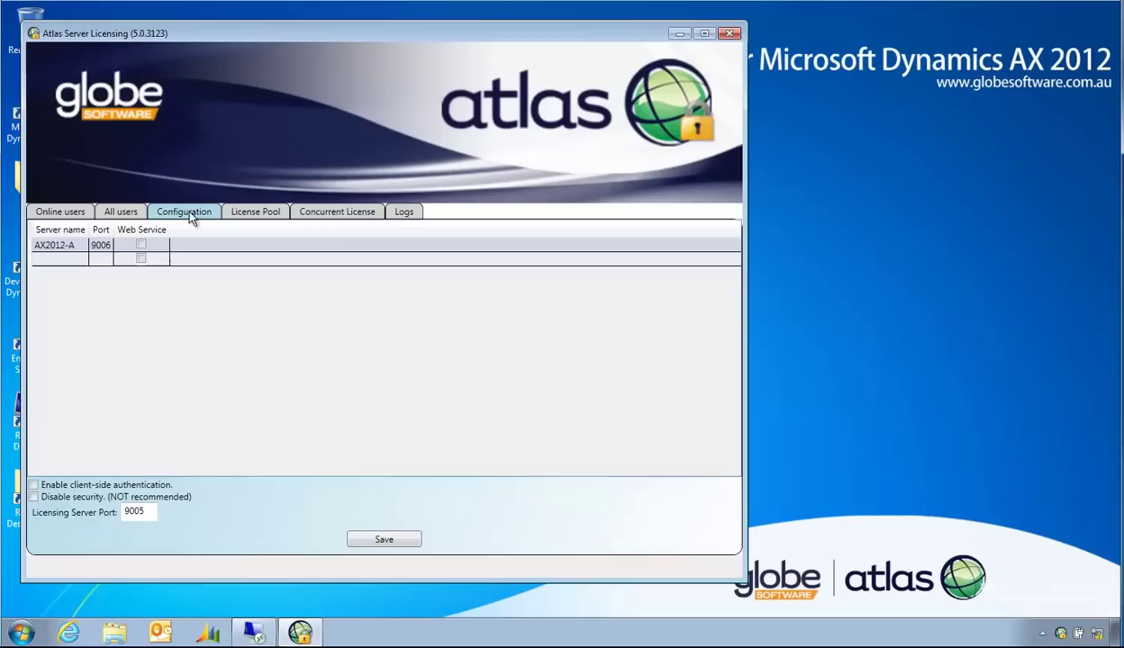
click(358, 216)
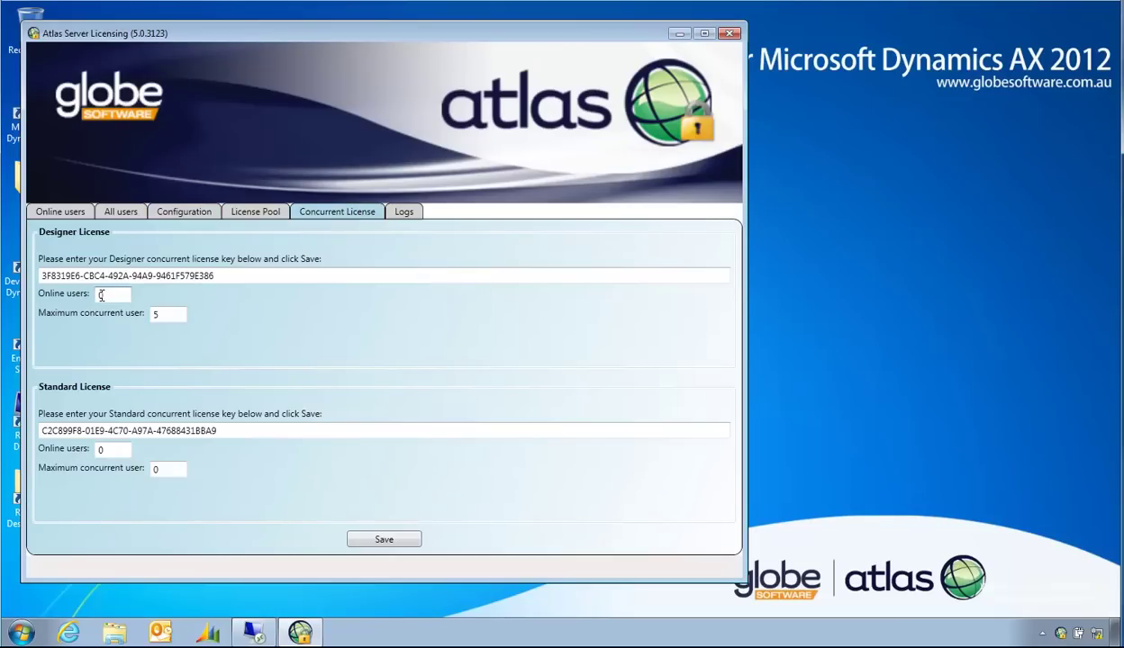
click(729, 33)
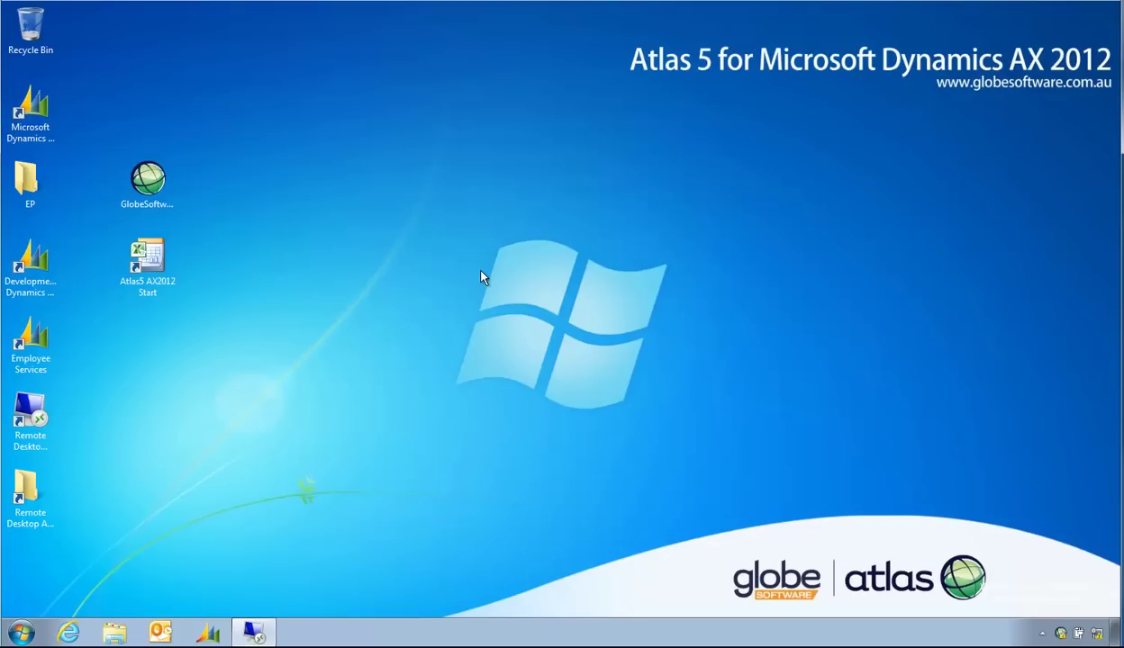